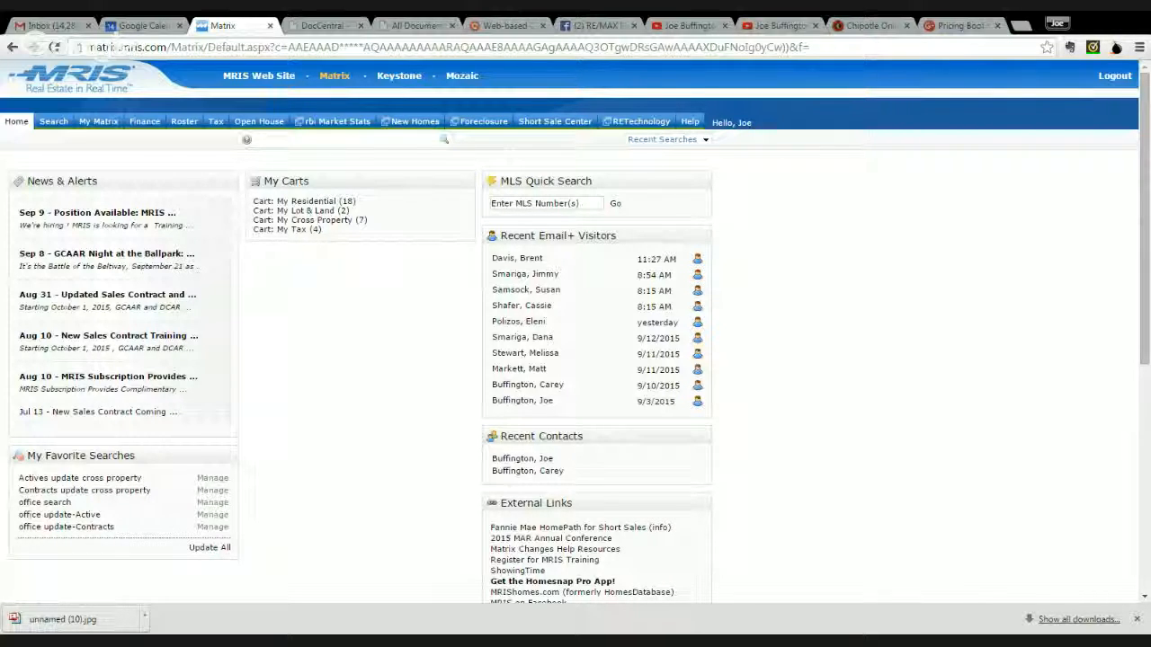
click(21, 30)
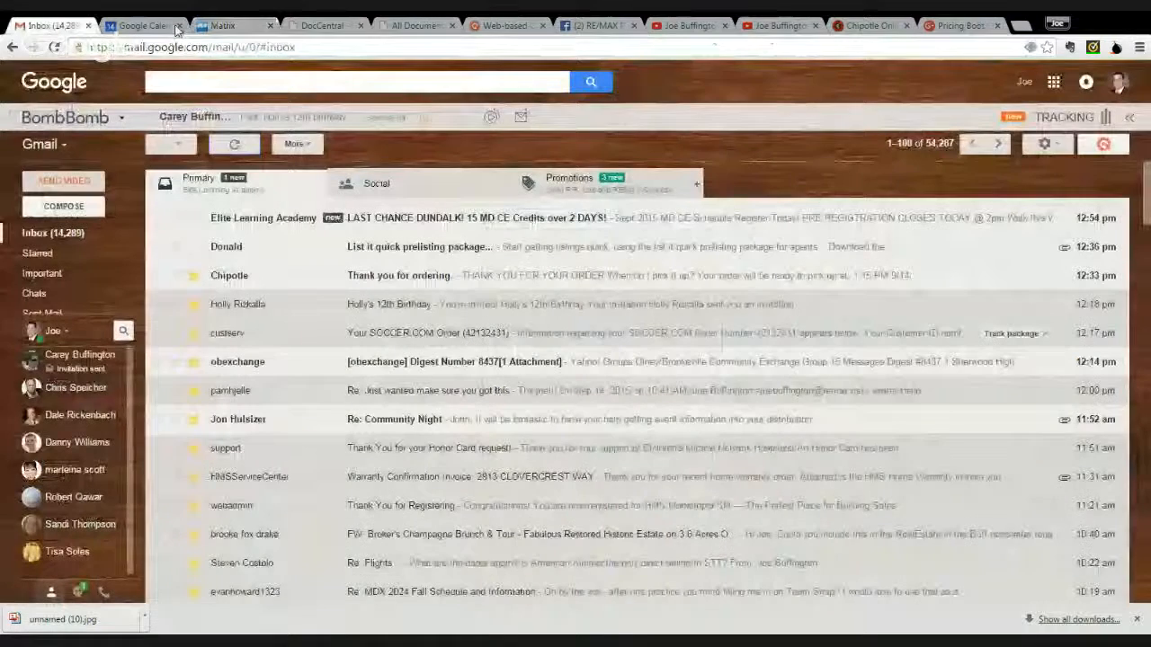
click(236, 32)
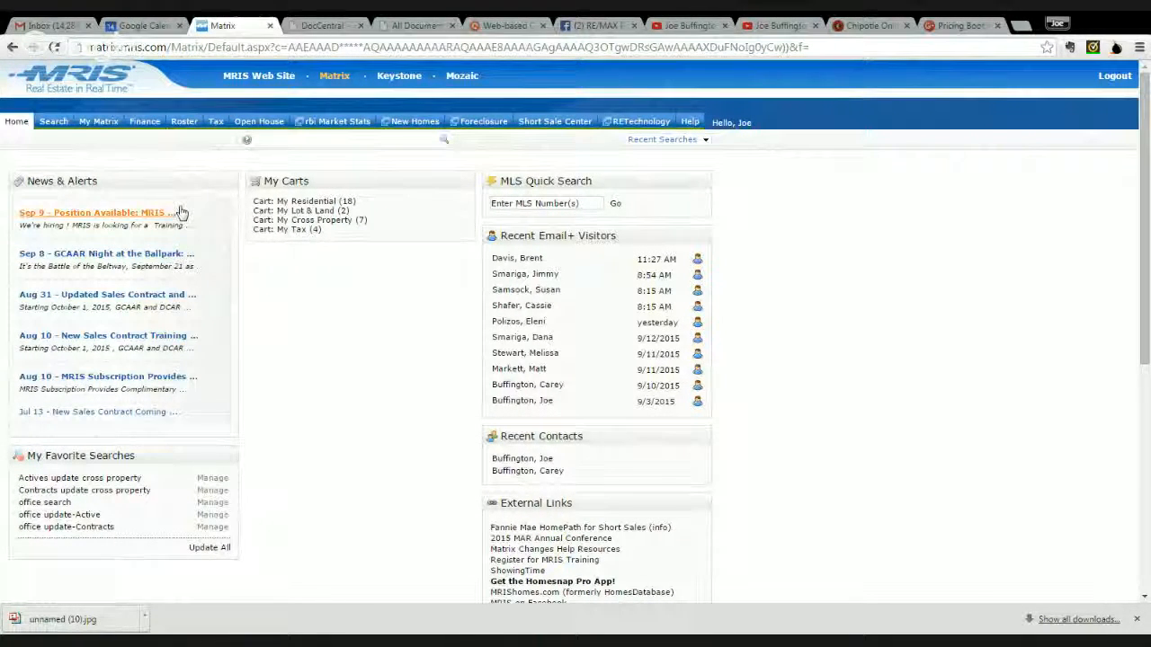
- Create a new Residential custom export definition in the Matrix settings and name it Sold CMA 1
mouse_move(108, 124)
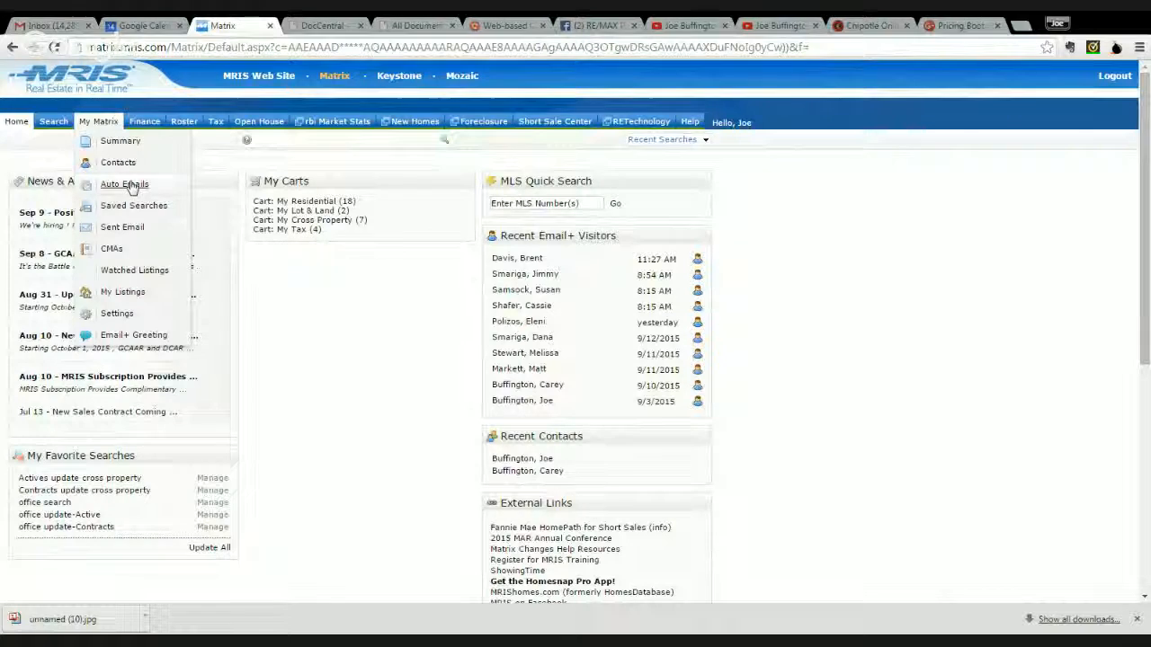
click(117, 314)
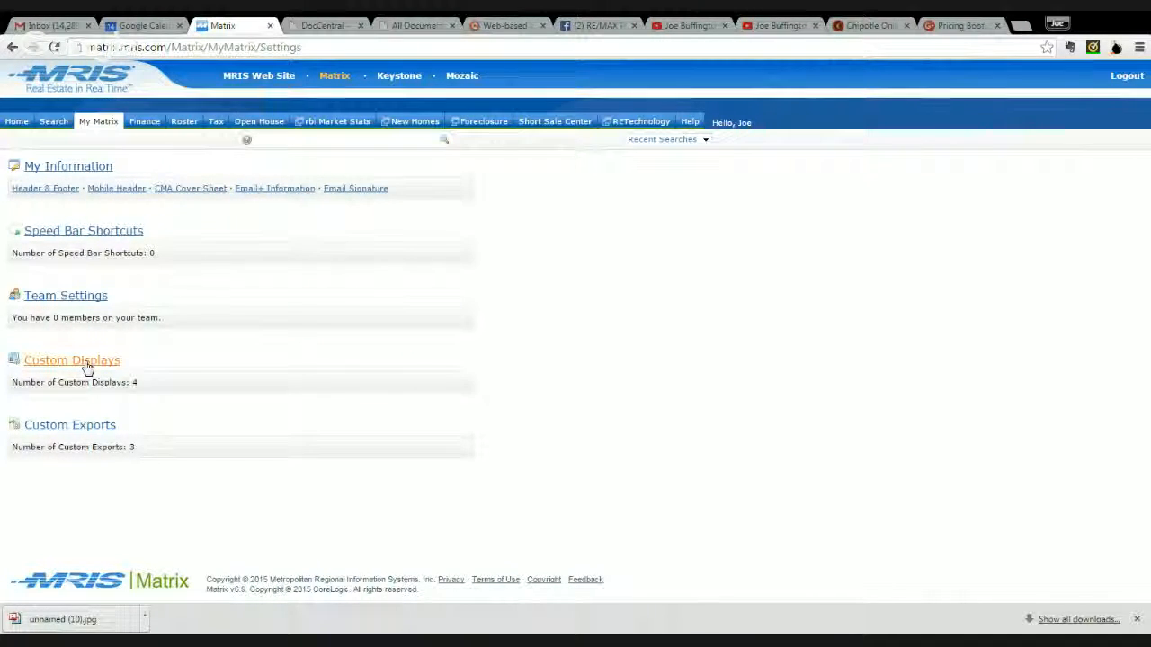
click(82, 432)
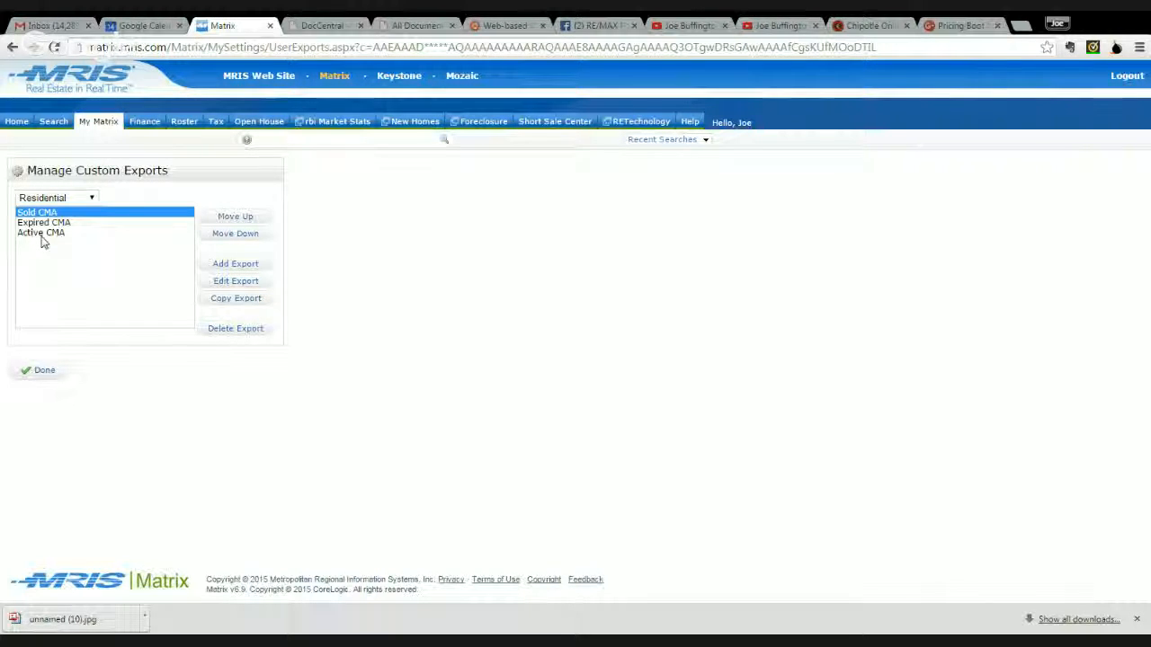
click(247, 268)
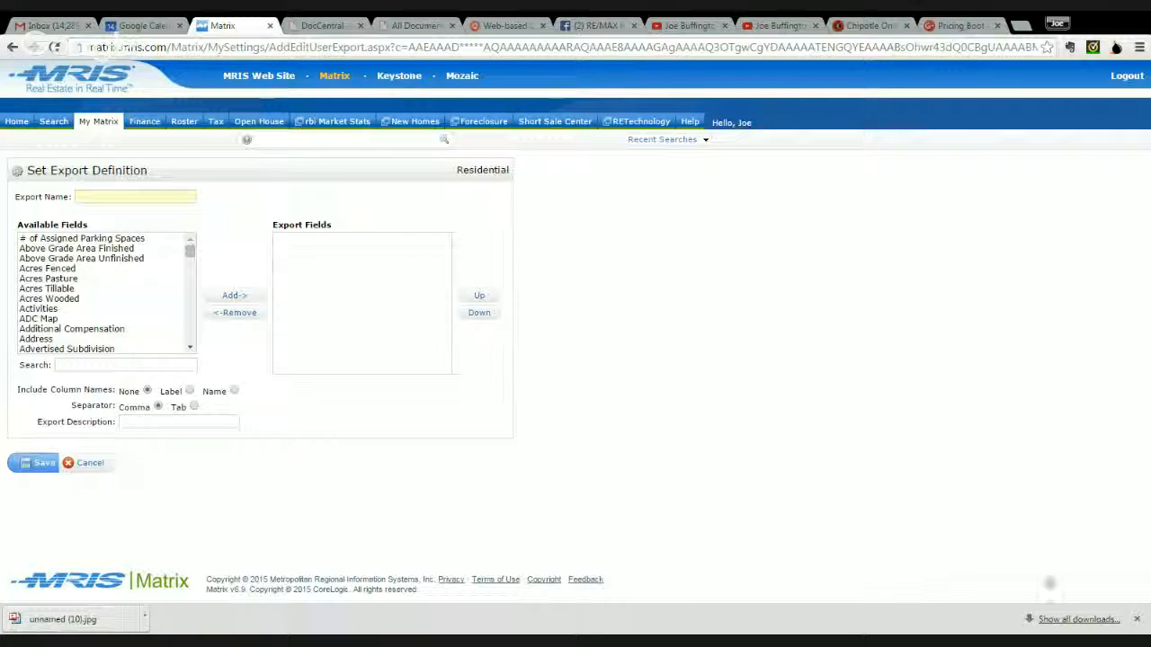
click(132, 196)
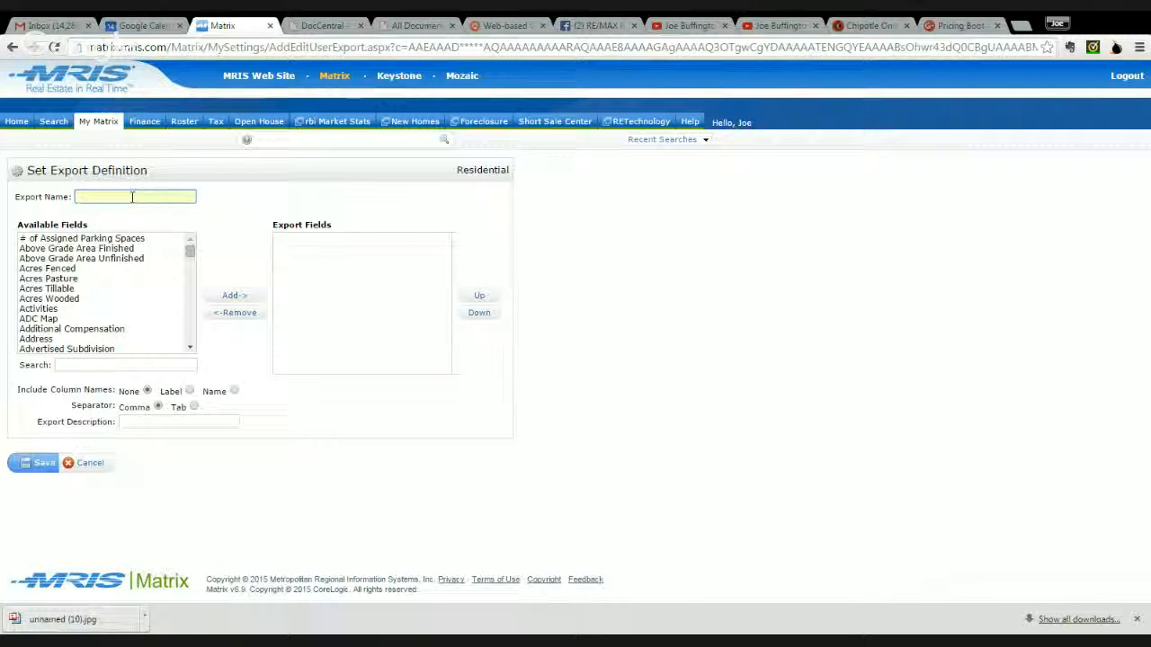
text(So)
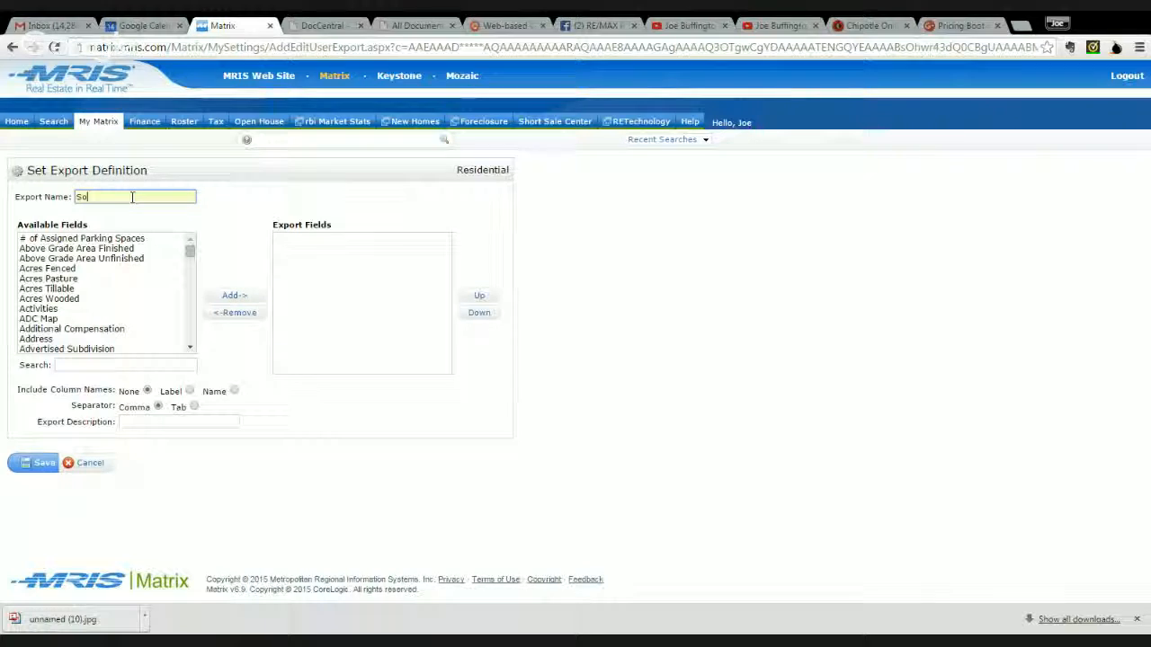
text(ld CMA 1)
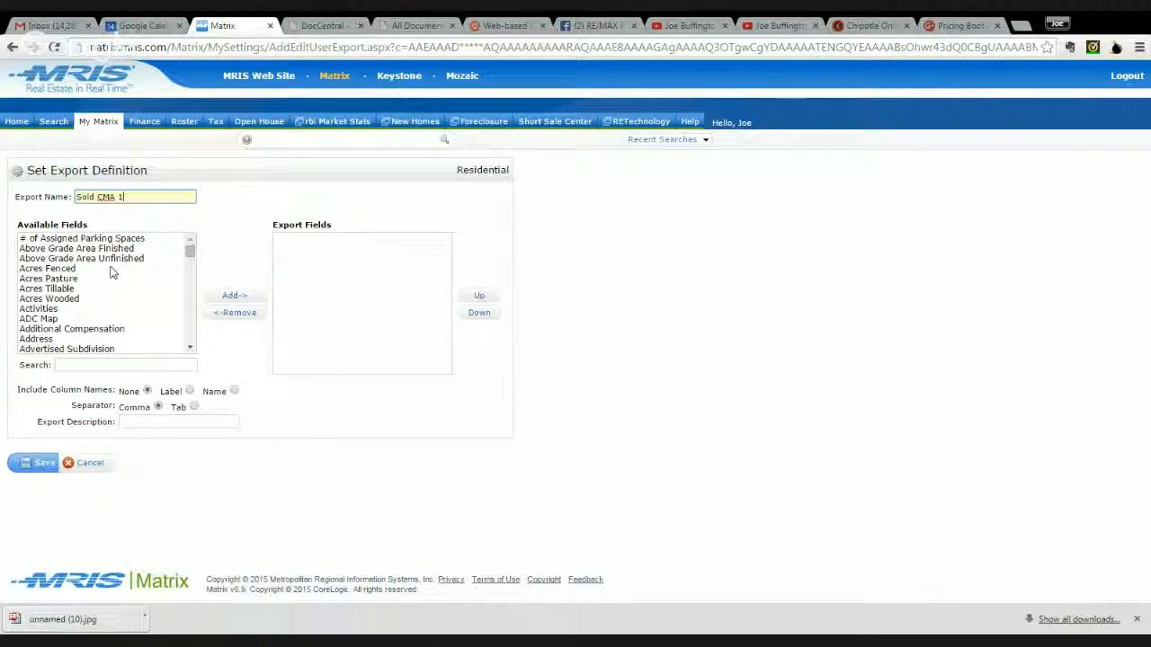
- Find the Status field among the available fields and add it to the export fields
scroll(112, 274, down, 5)
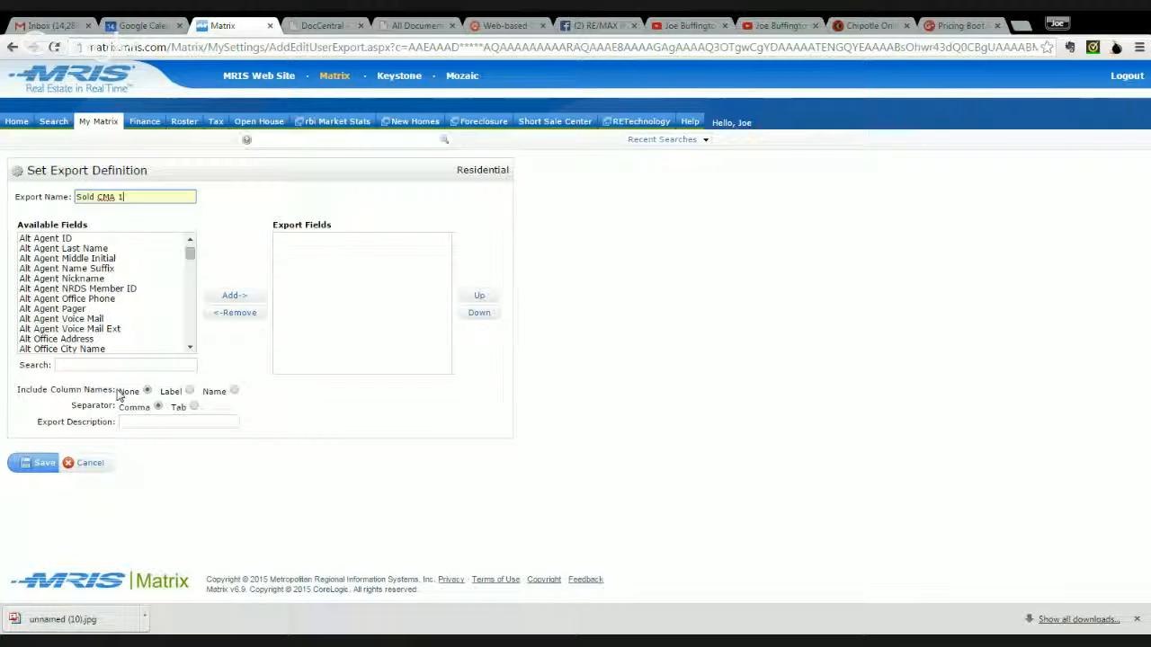
click(126, 365)
text(stat)
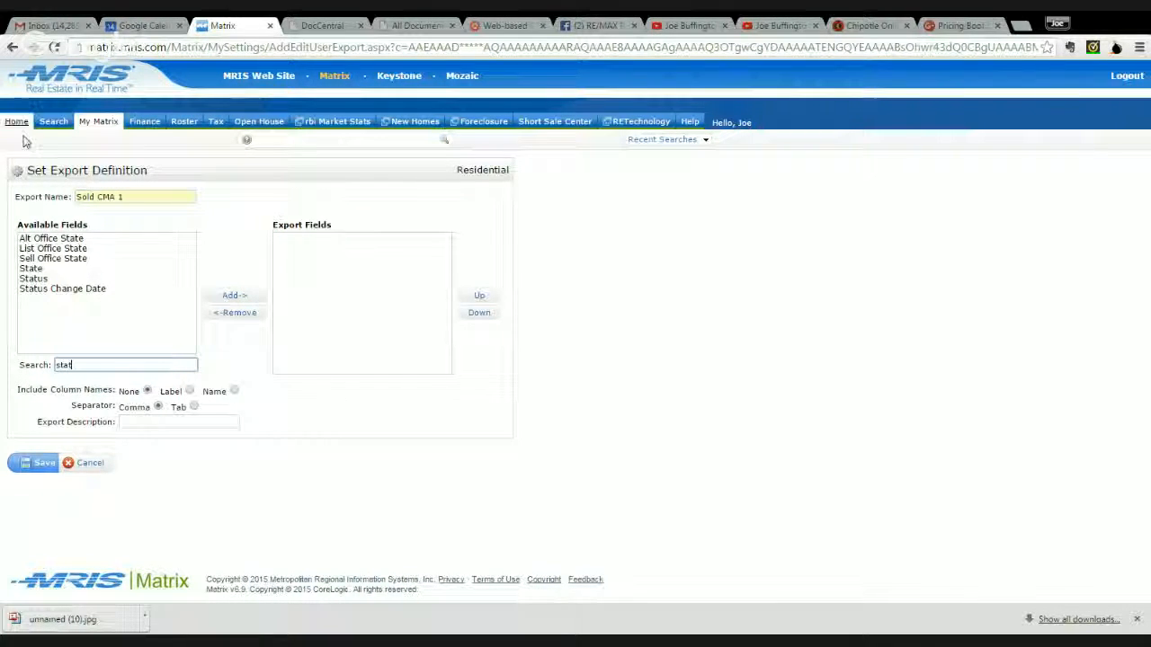
click(45, 286)
click(40, 280)
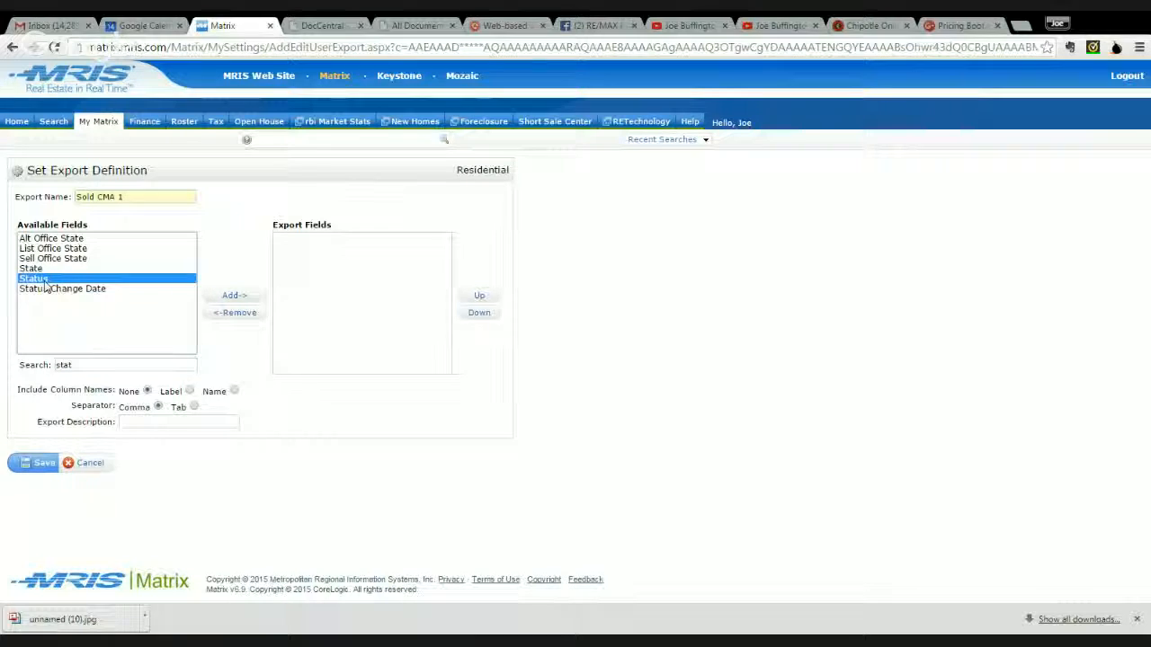
click(232, 296)
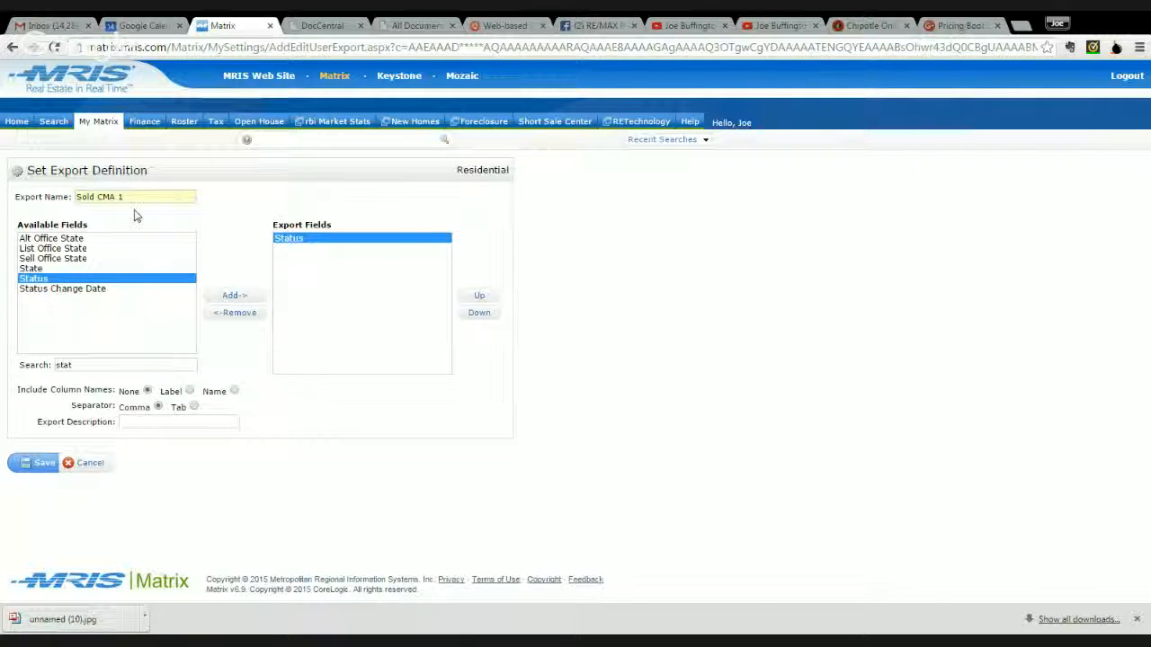
- Add the Address and Original List Price fields to the export, below Status
click(92, 365)
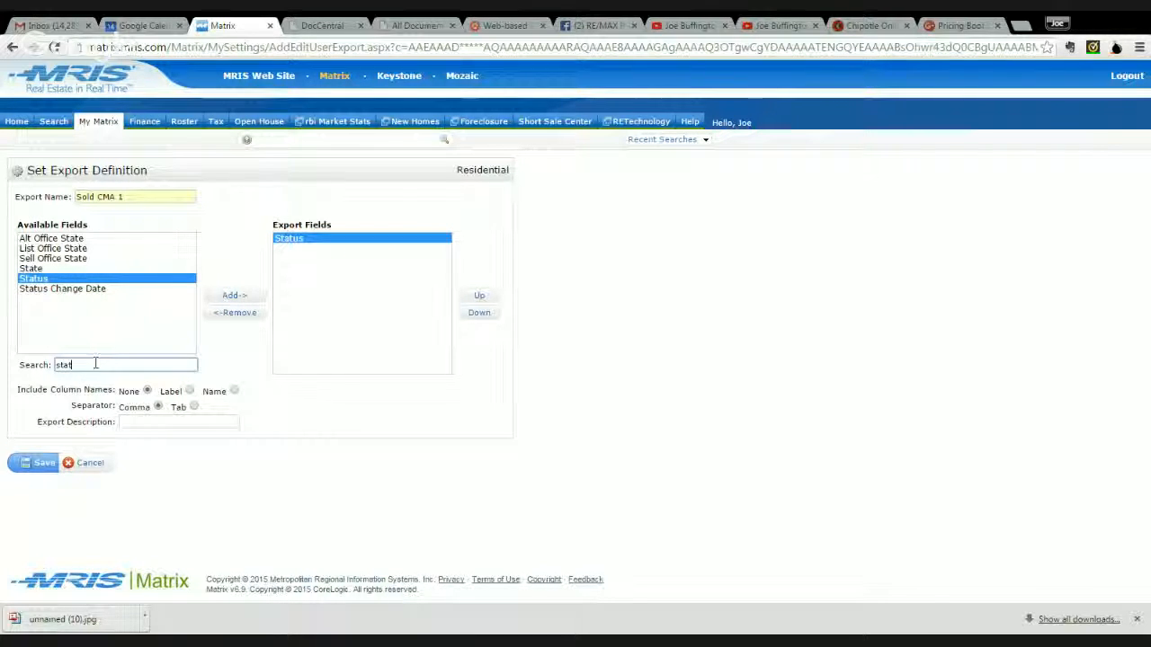
text(addr)
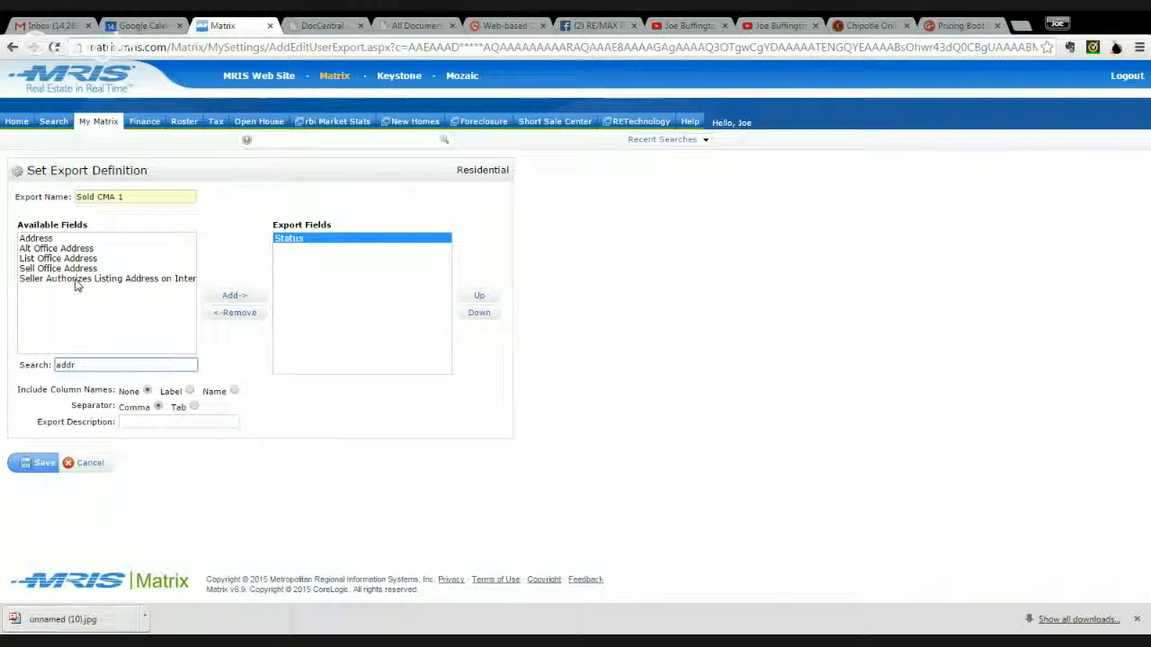
double_click(71, 239)
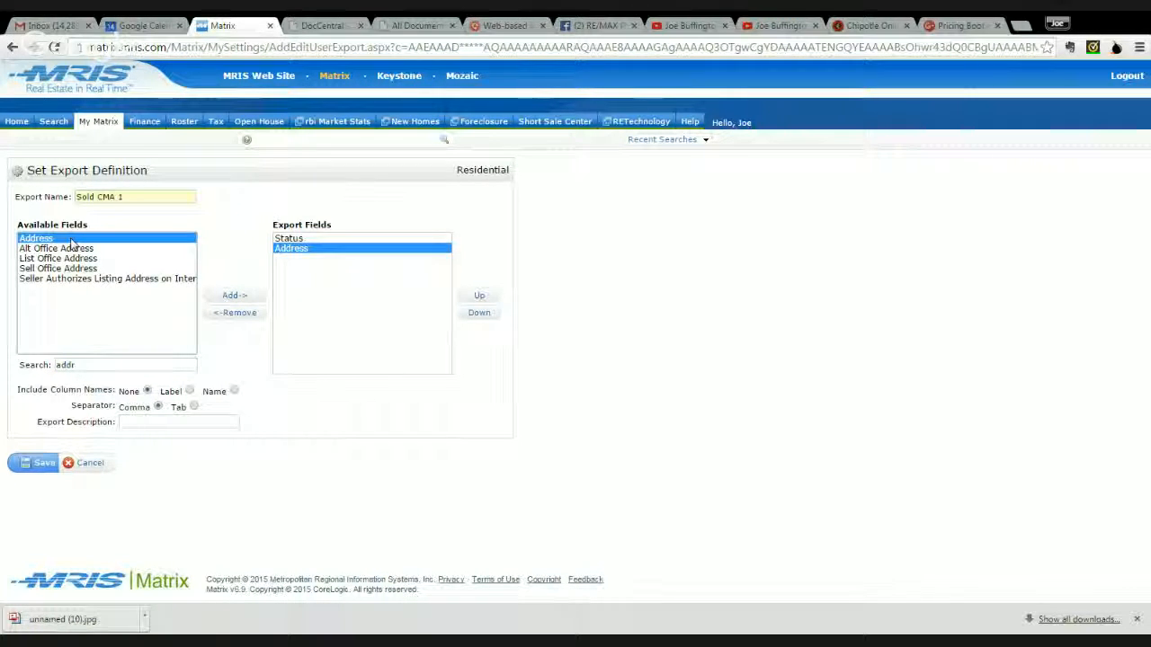
click(99, 365)
text(orig)
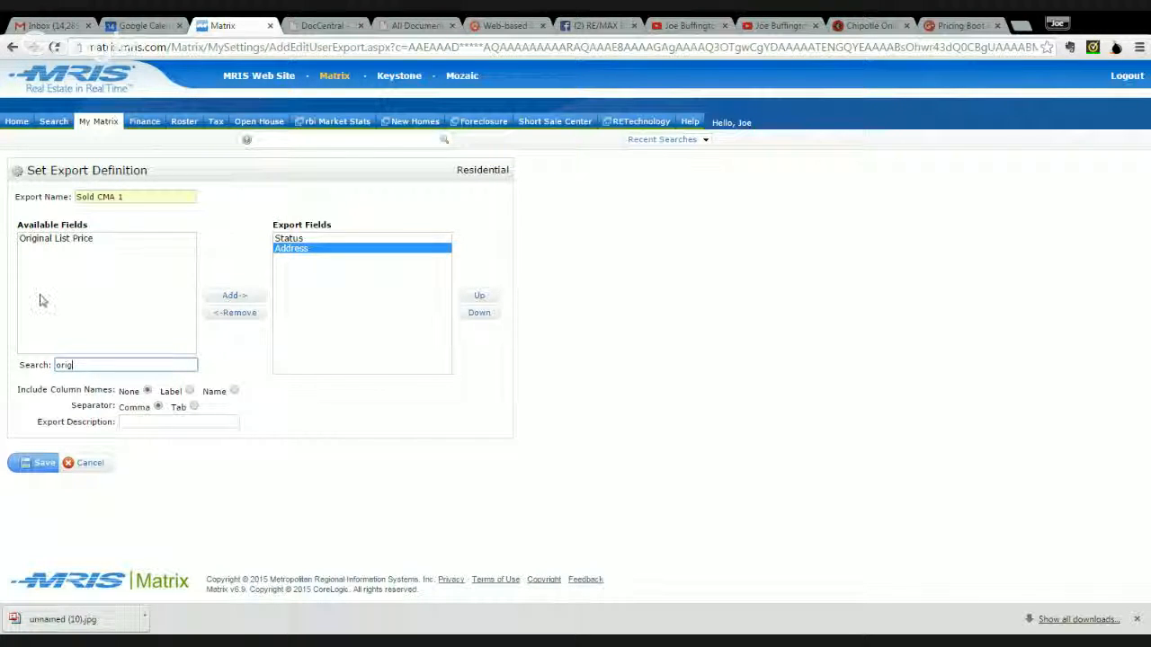
click(79, 241)
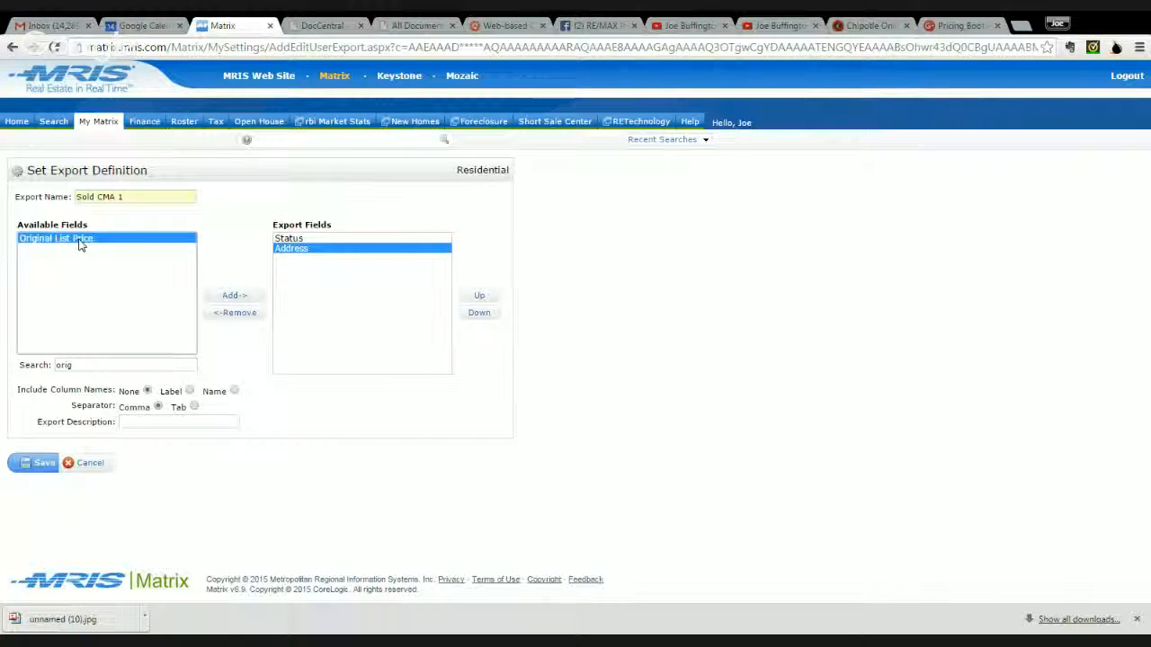
double_click(79, 241)
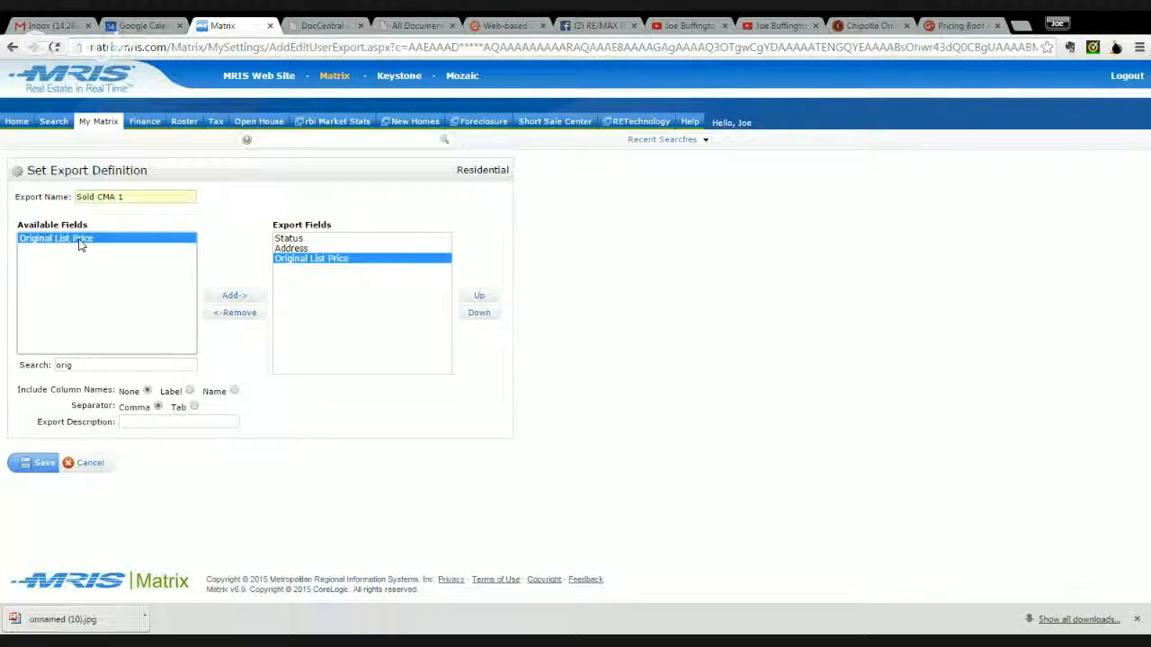
- Search the available fields for "list" and add List Price to the export fields
click(96, 364)
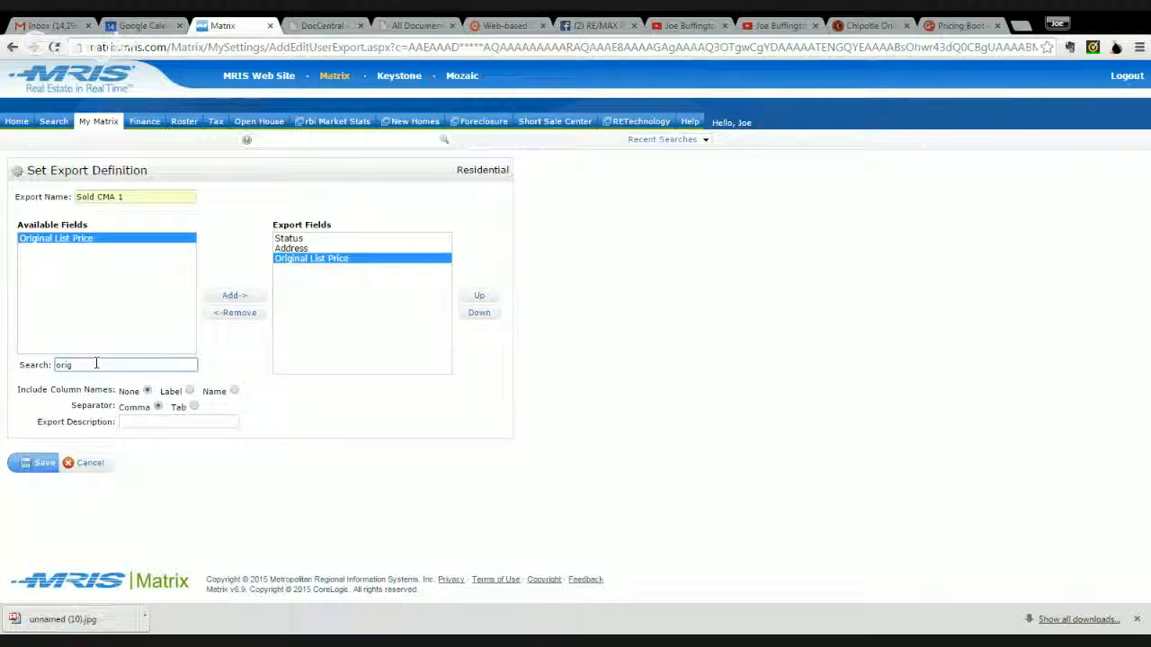
key(BackSpace)
key(BackSpace)
key(BackSpace)
text(li)
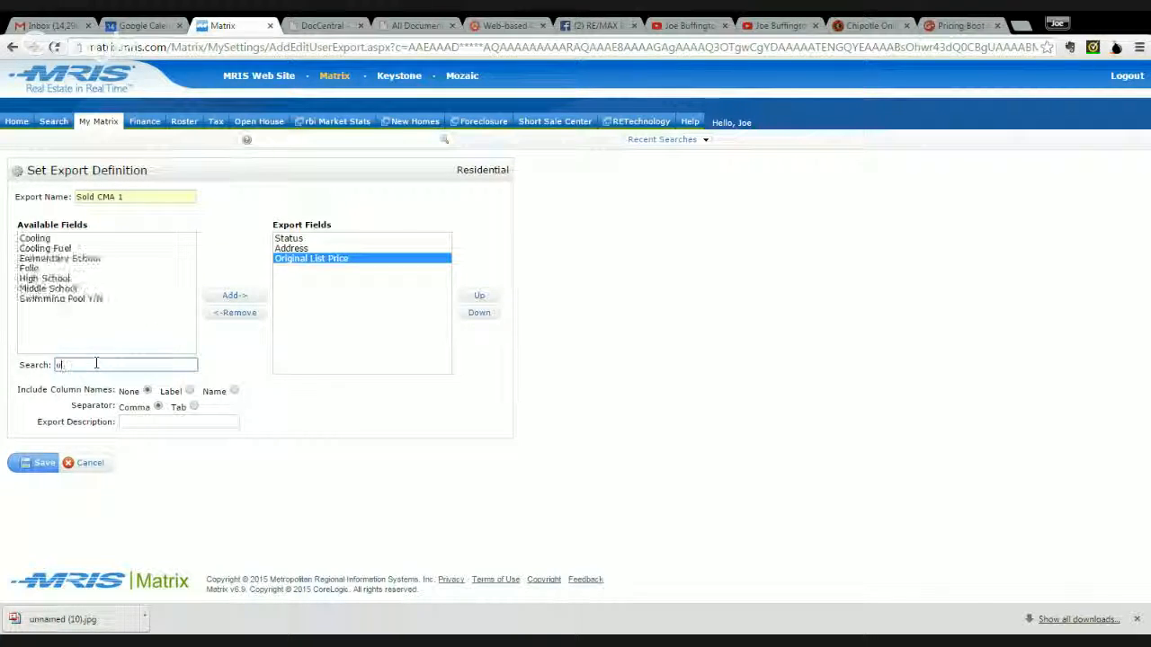
key(BackSpace)
key(BackSpace)
key(BackSpace)
text(list)
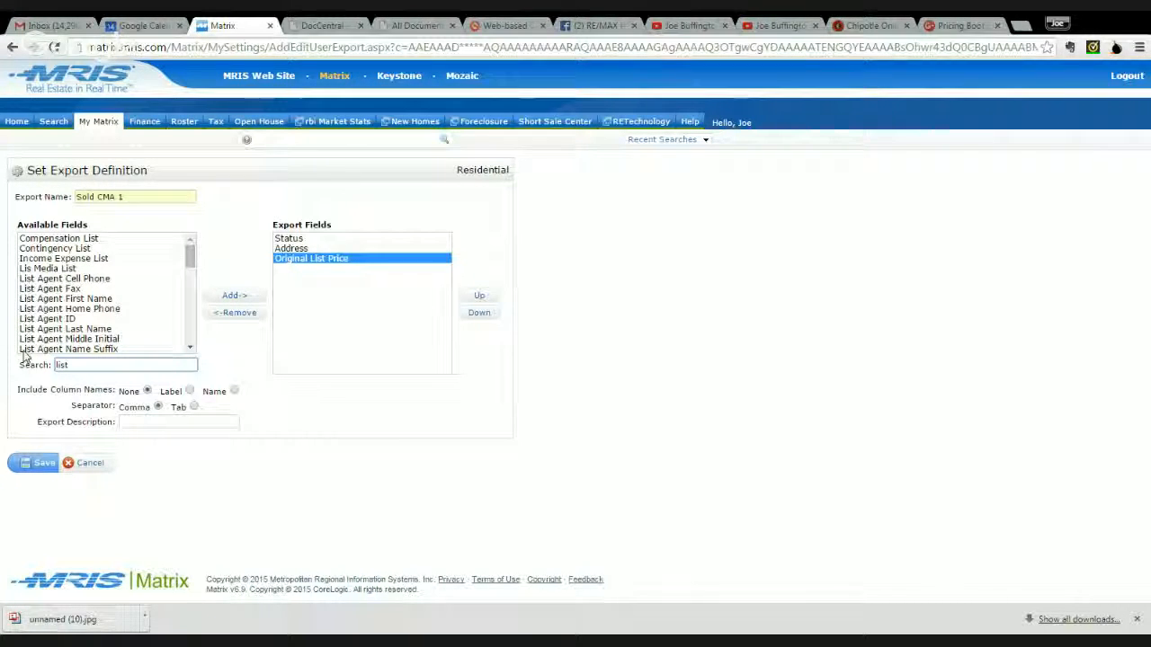
scroll(72, 290, down, 5)
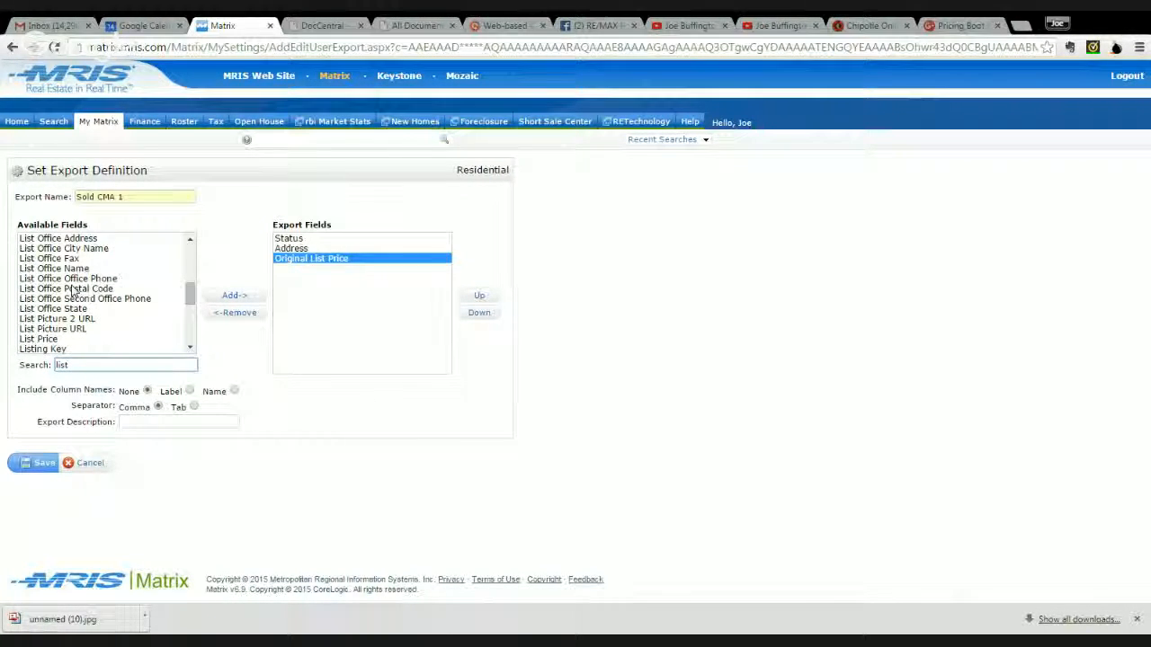
double_click(65, 339)
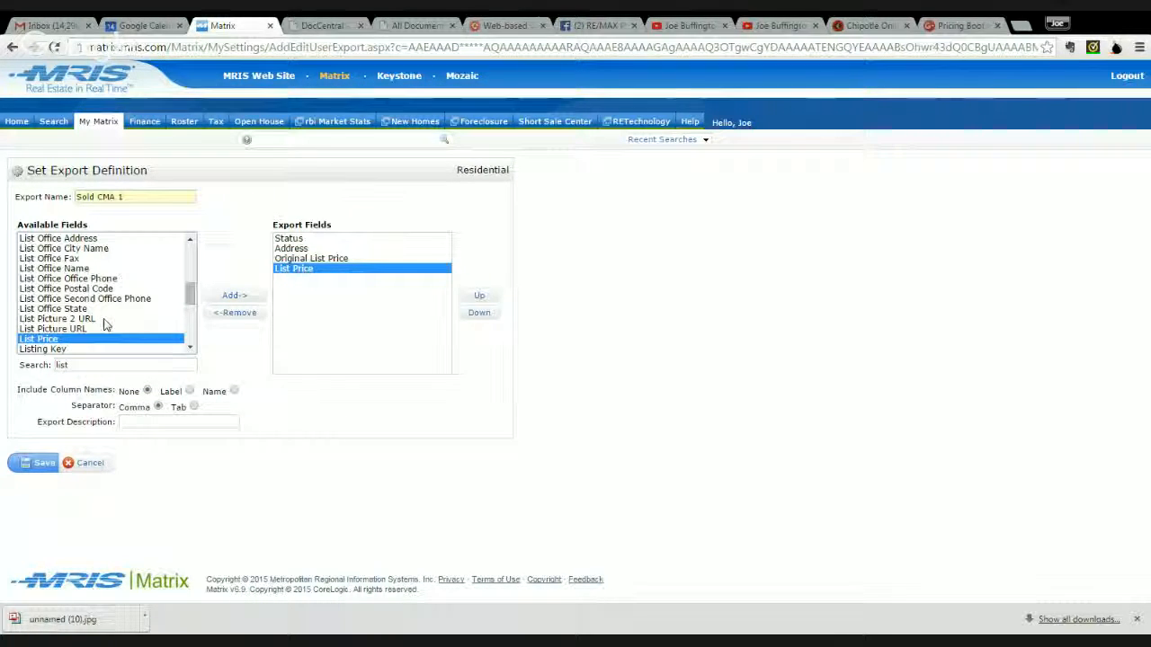
- Add the Close Price and Seller Subsidy fields to the export, below List Price
click(105, 365)
double_click(105, 365)
text(close)
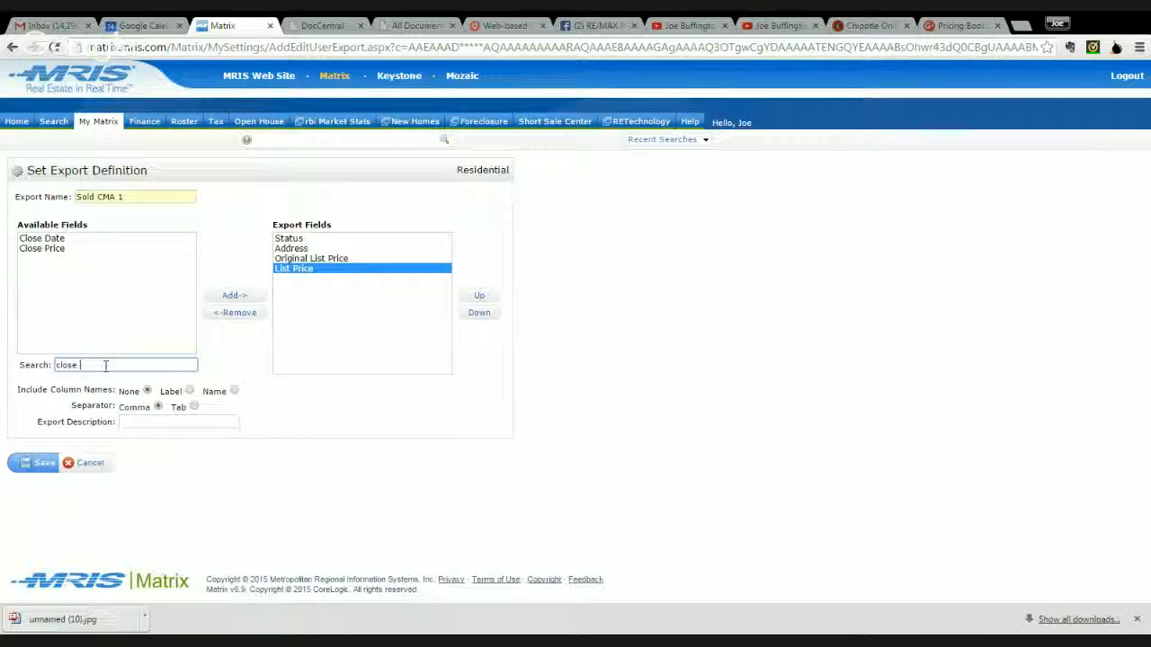
click(59, 250)
double_click(62, 252)
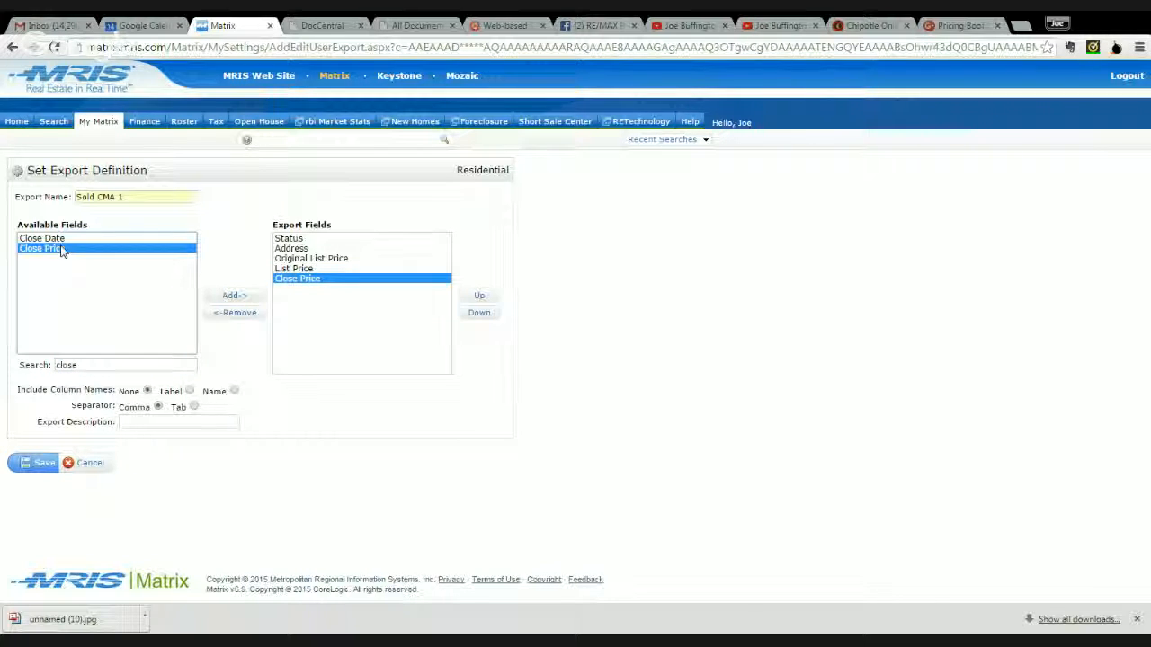
click(115, 364)
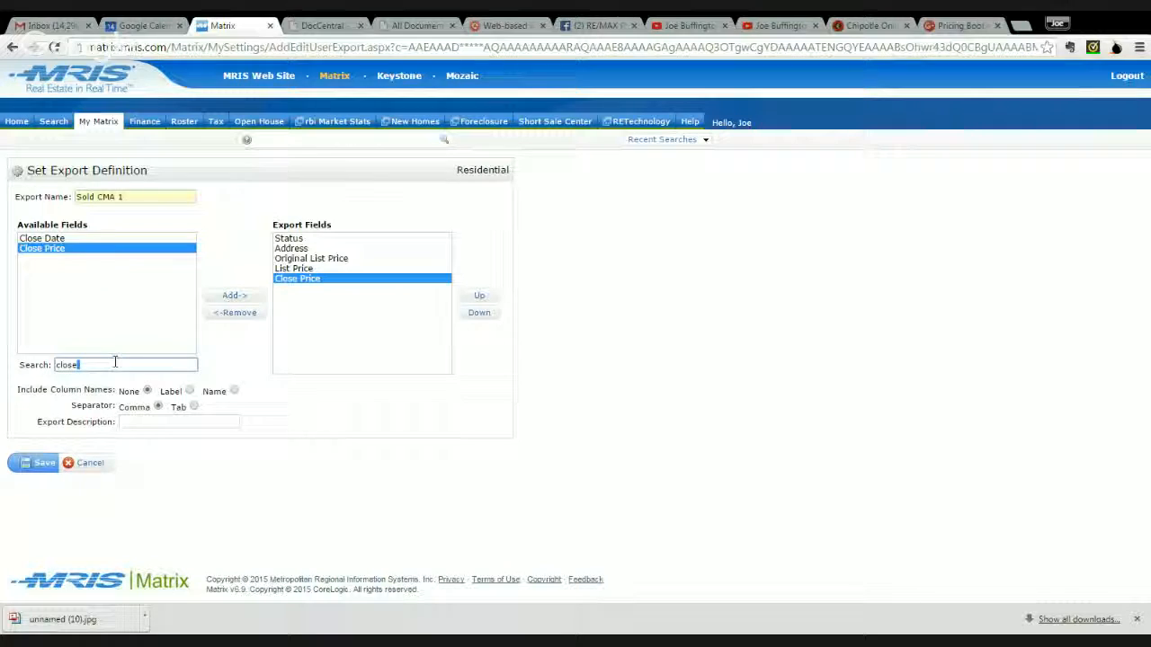
click(90, 363)
text(seller s)
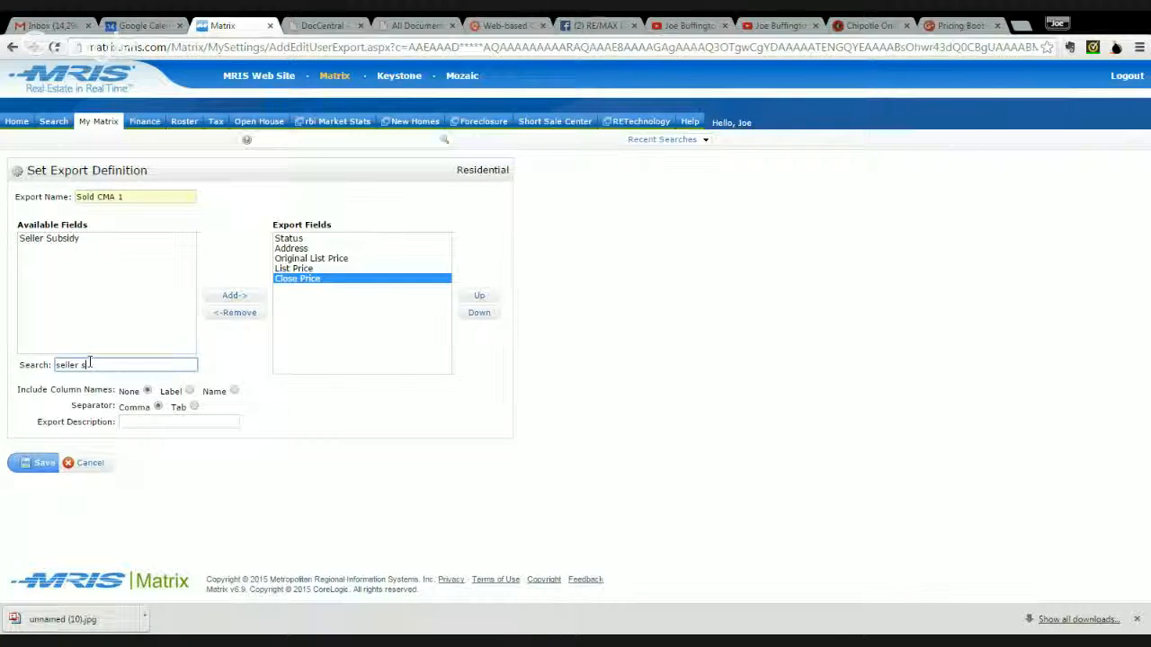
double_click(41, 243)
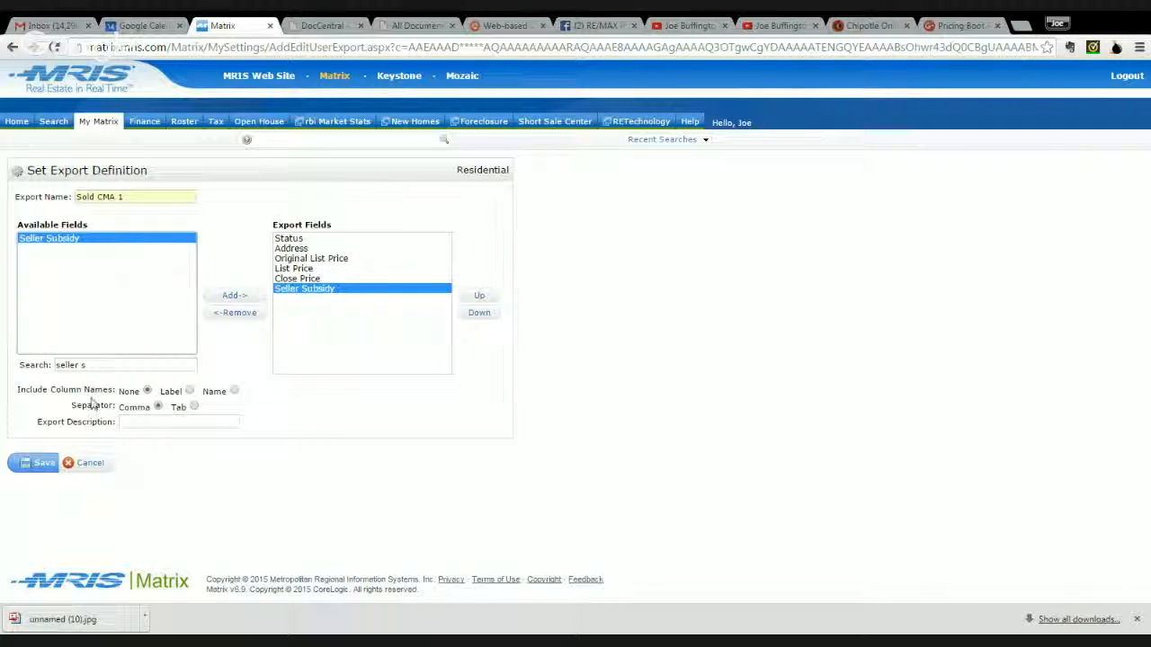
- Search the available fields for "bedrooms" and add the general Bedrooms field to the export
triple_click(101, 361)
text(be)
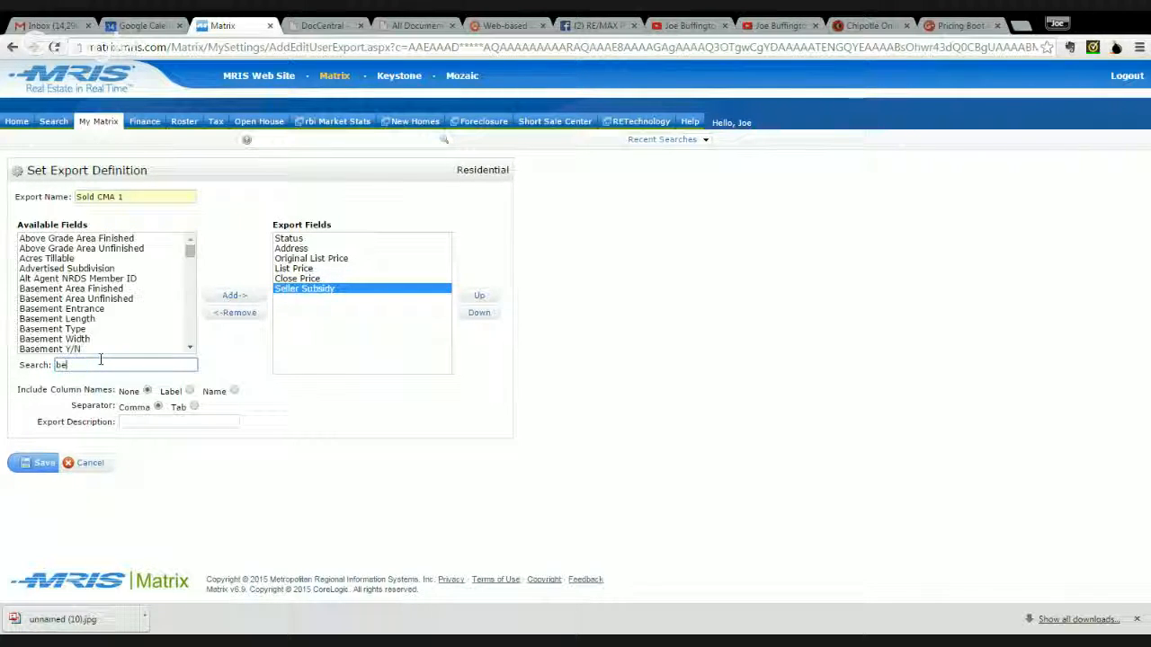
text(dromms)
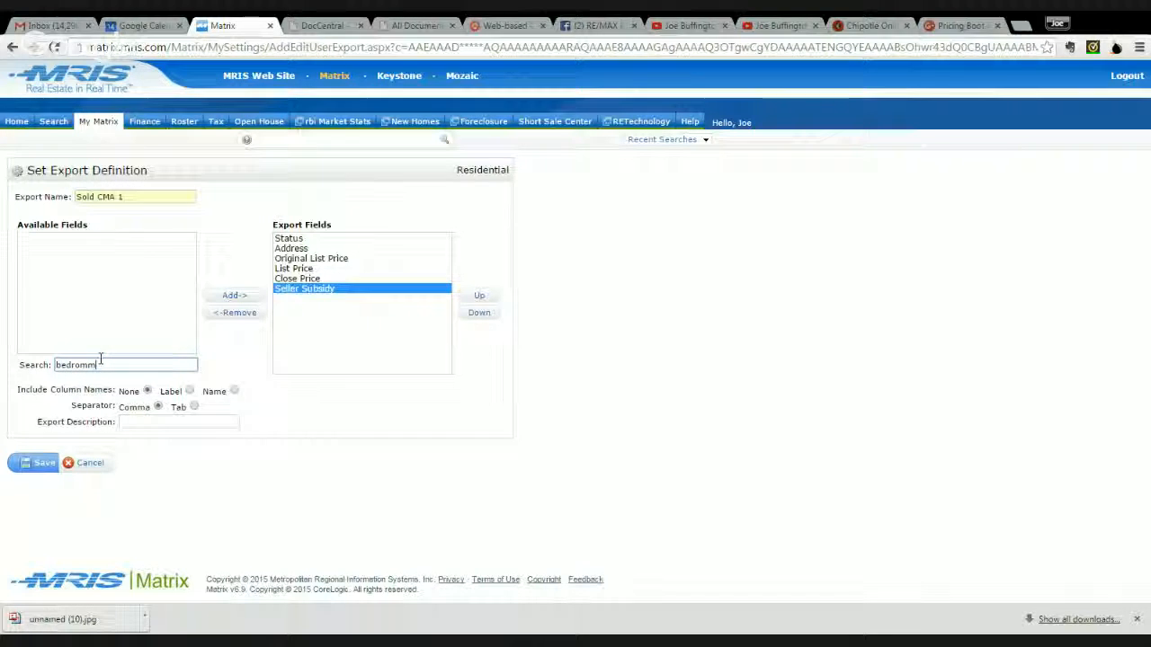
key(BackSpace)
key(BackSpace)
text(oms)
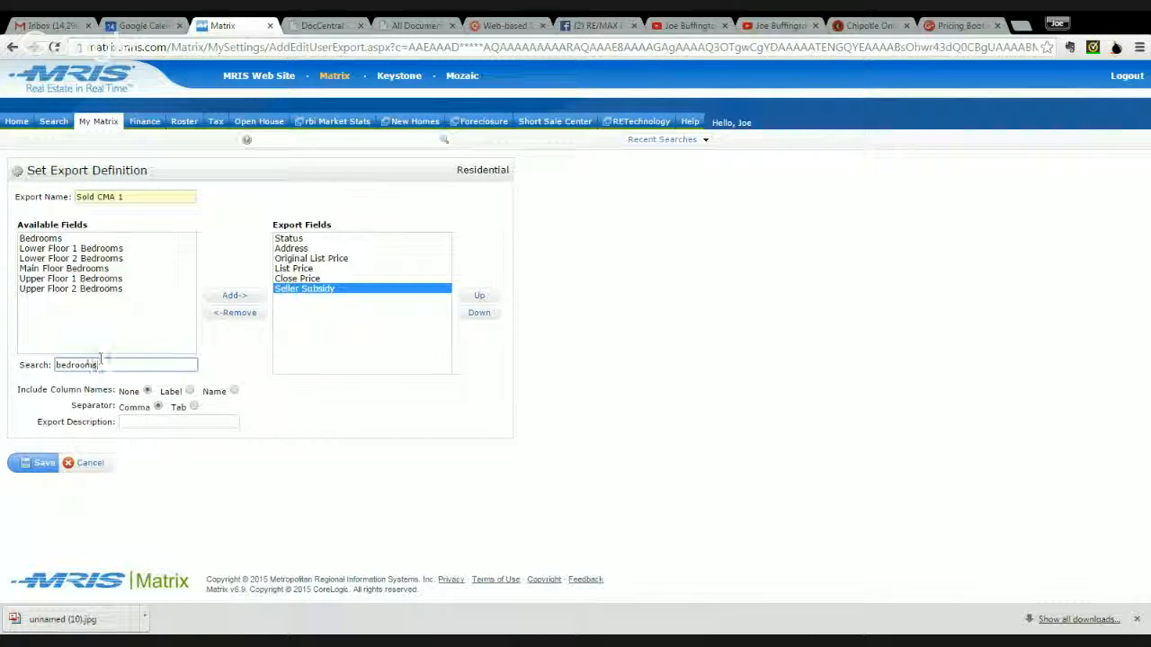
double_click(80, 239)
- Search the available fields for "baths" and add Baths Full to the export fields
double_click(103, 364)
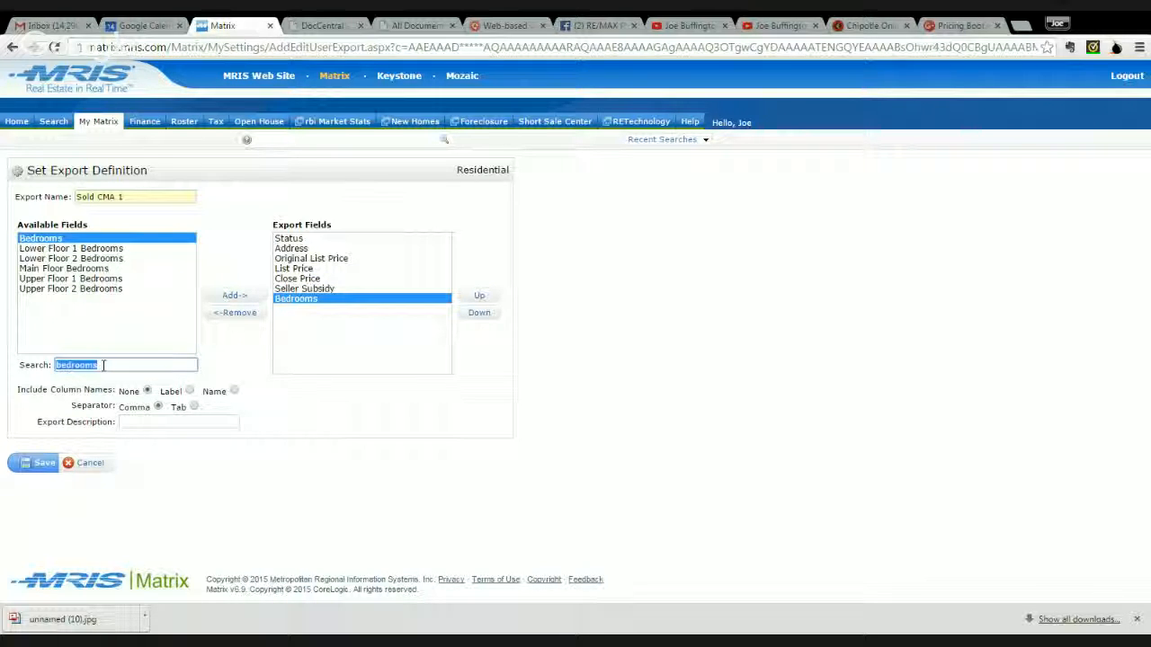
text(baths)
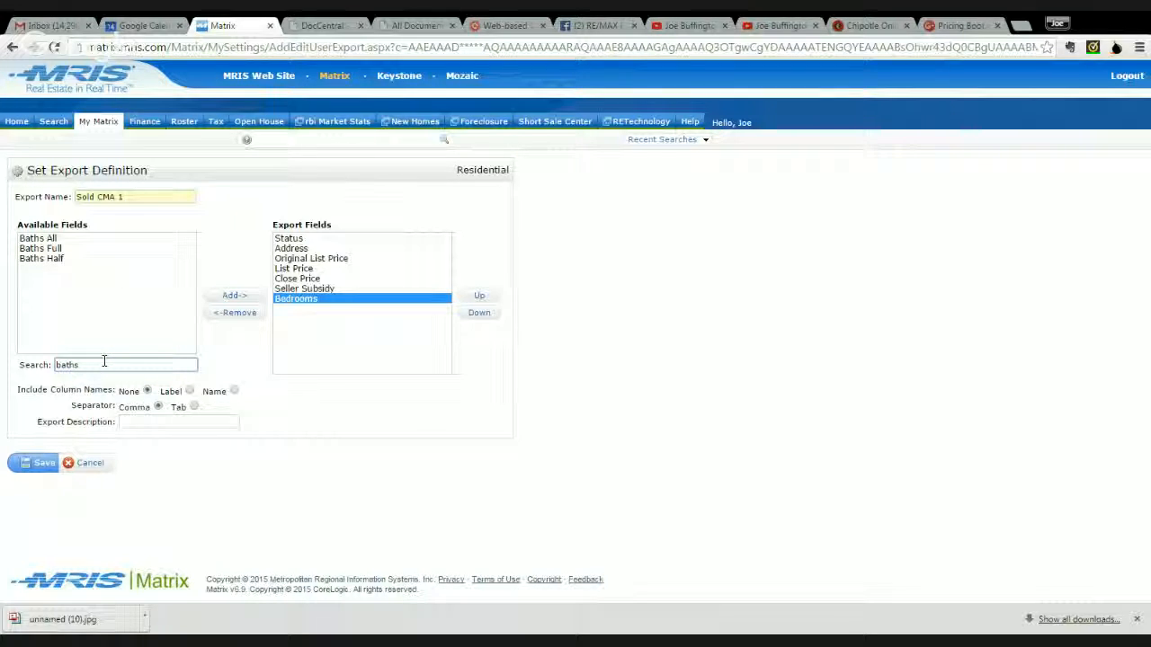
double_click(61, 249)
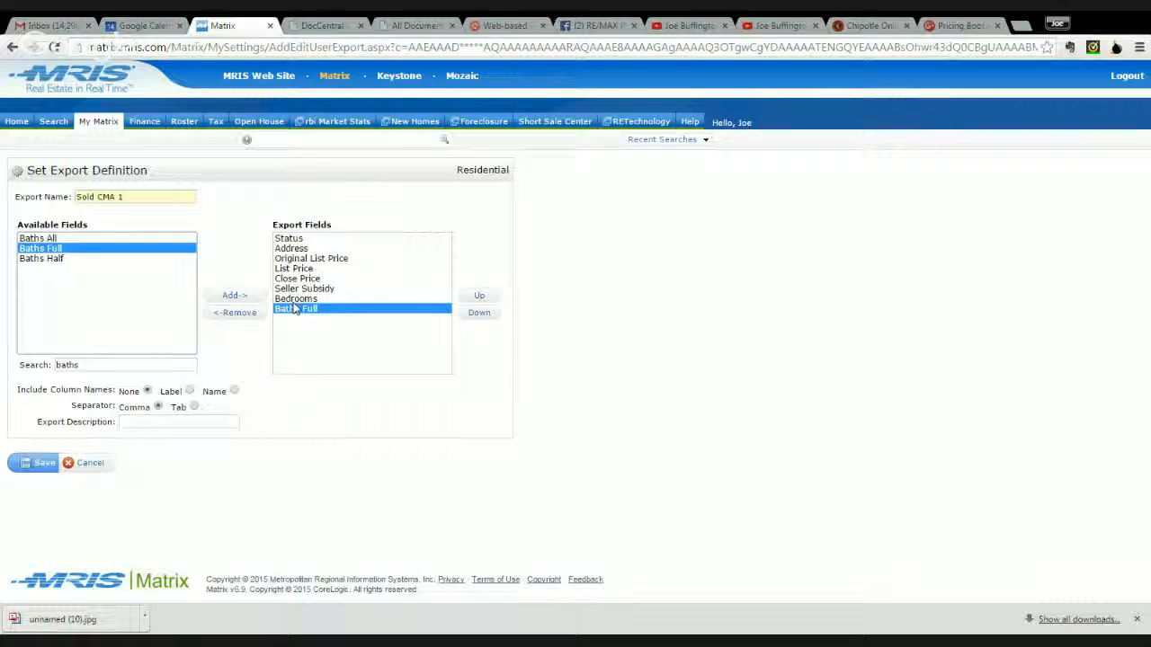
- Add Baths Half to the export fields and save the Sold CMA 1 export definition
double_click(116, 363)
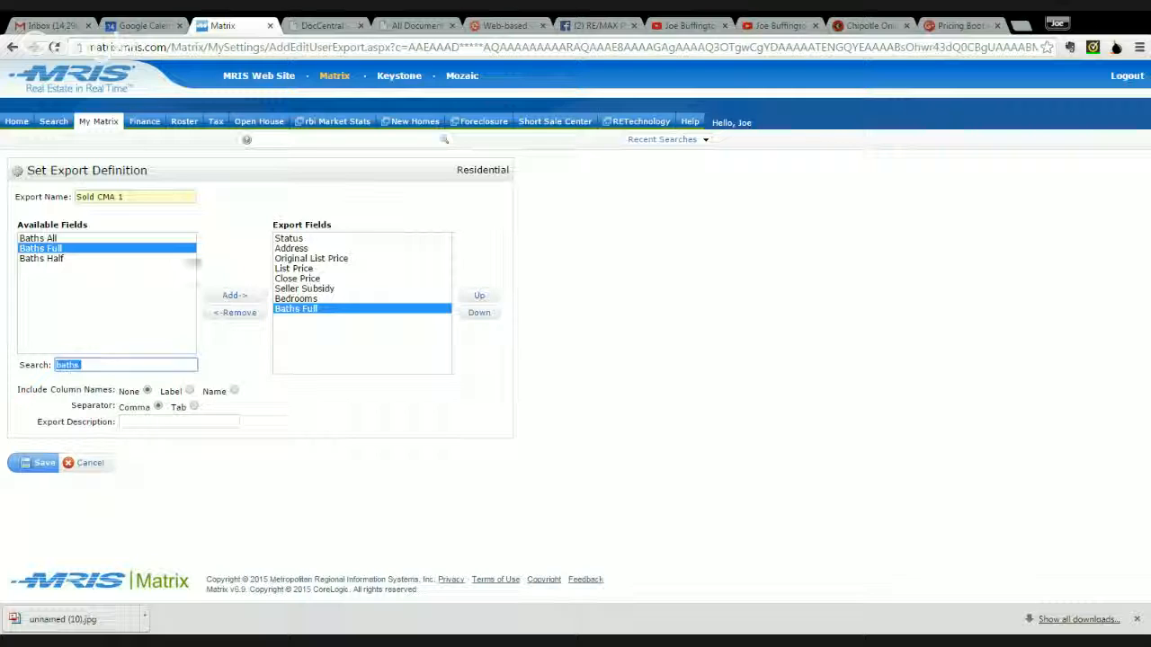
double_click(63, 260)
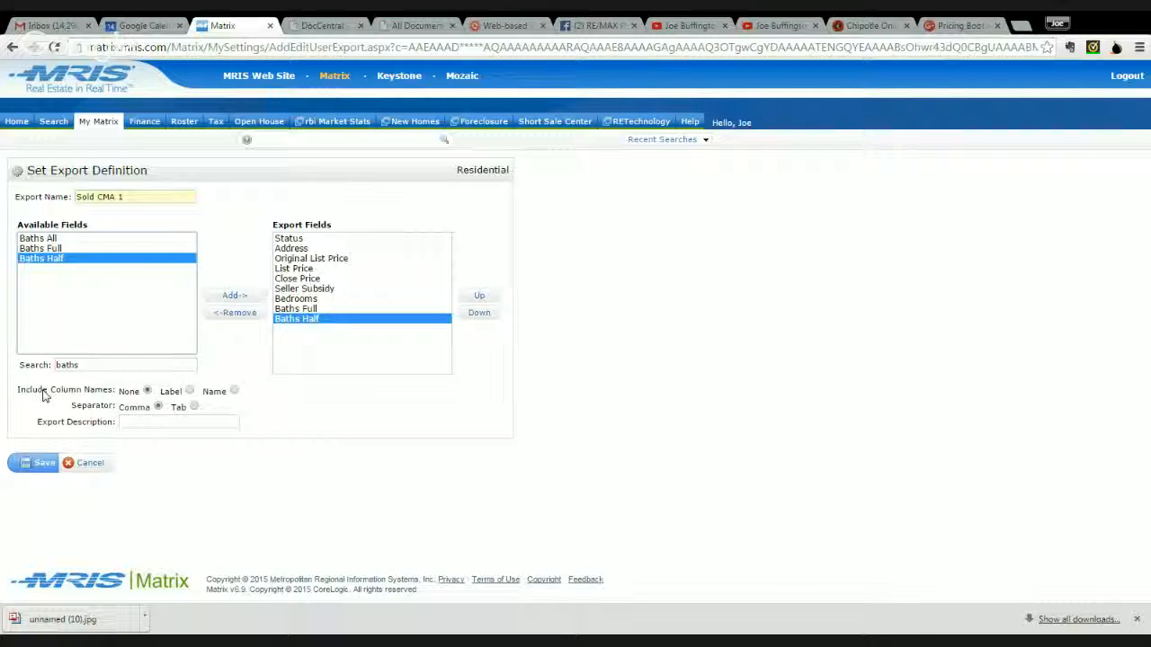
click(46, 466)
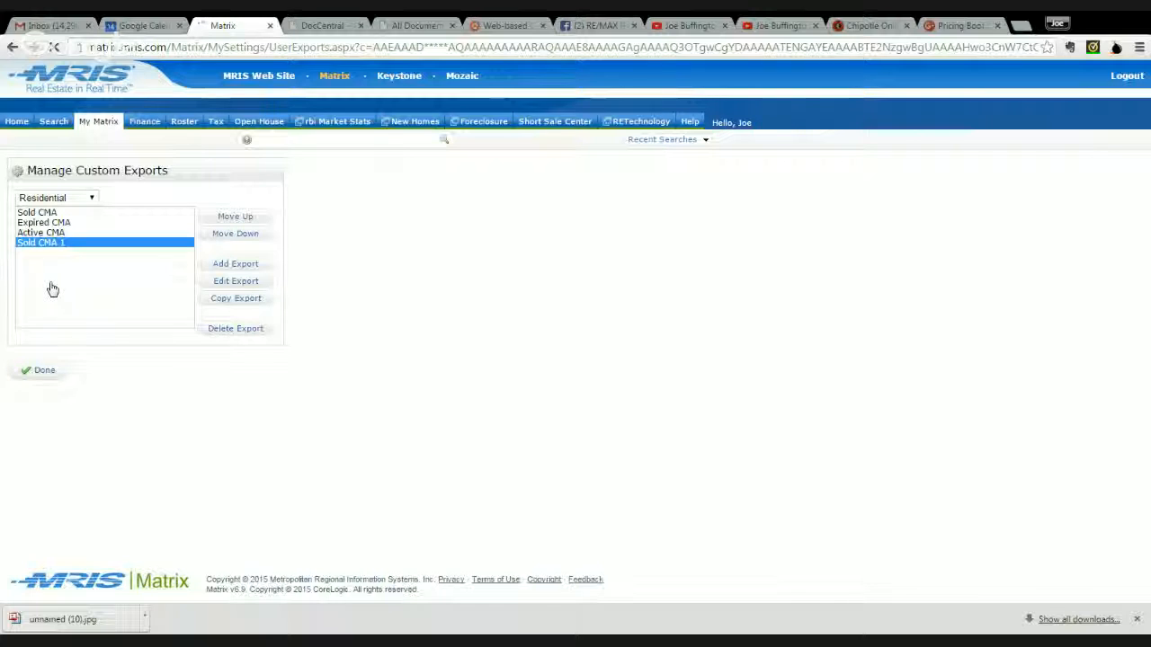
- Open the General search form for Residential listings
click(67, 214)
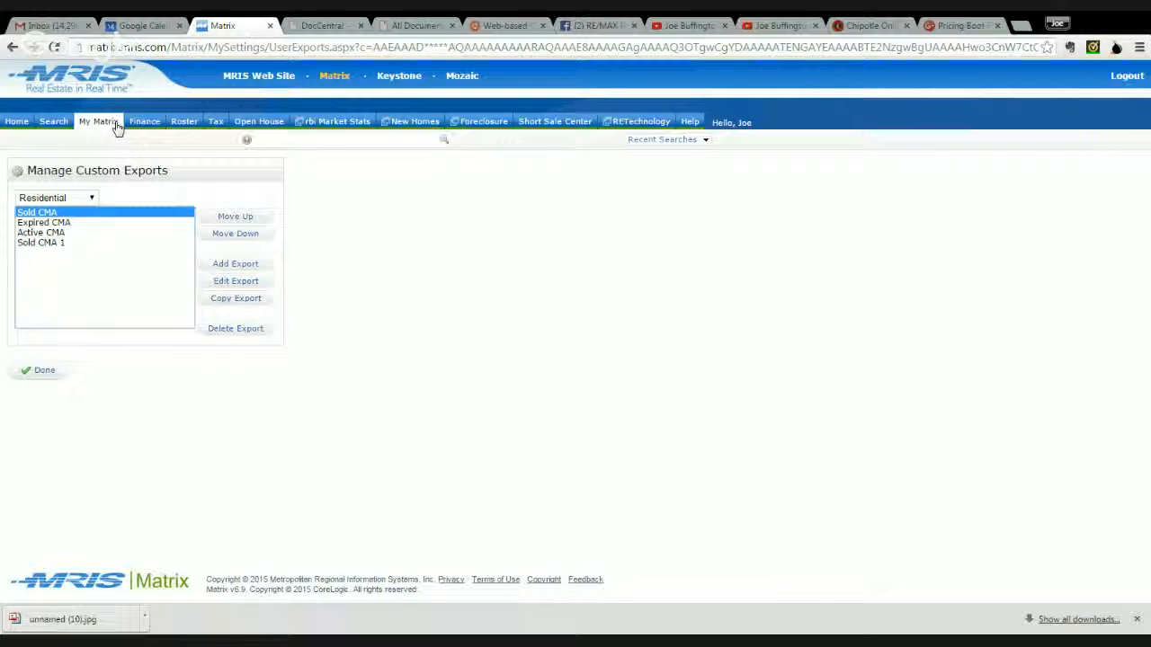
mouse_move(94, 125)
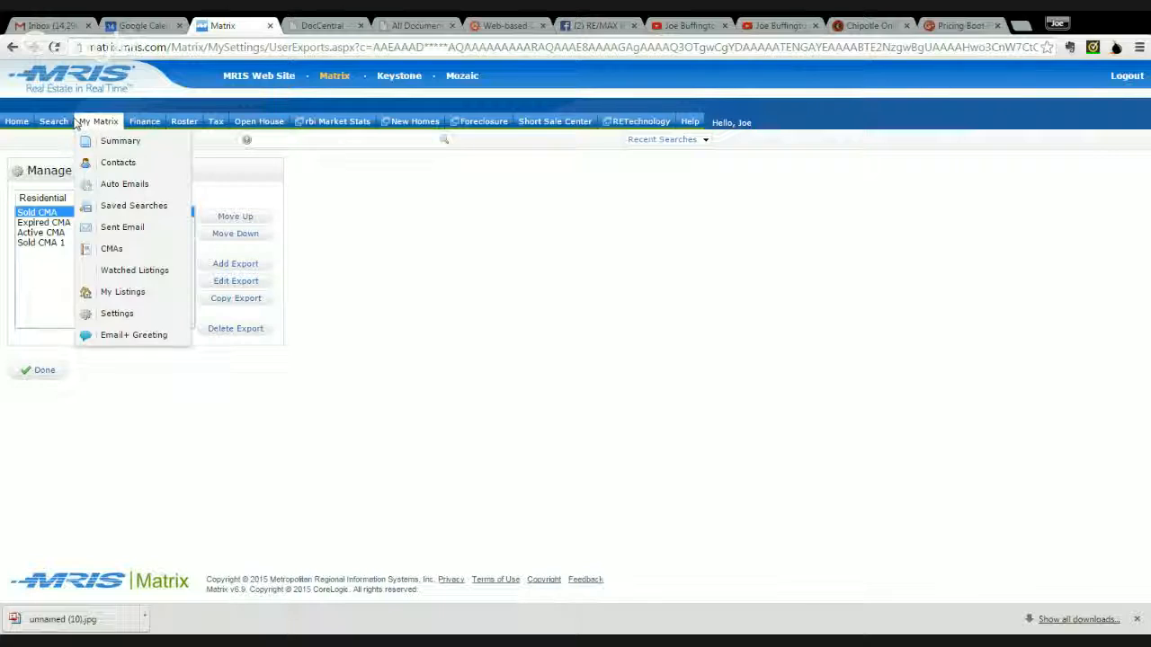
mouse_move(54, 123)
mouse_move(135, 144)
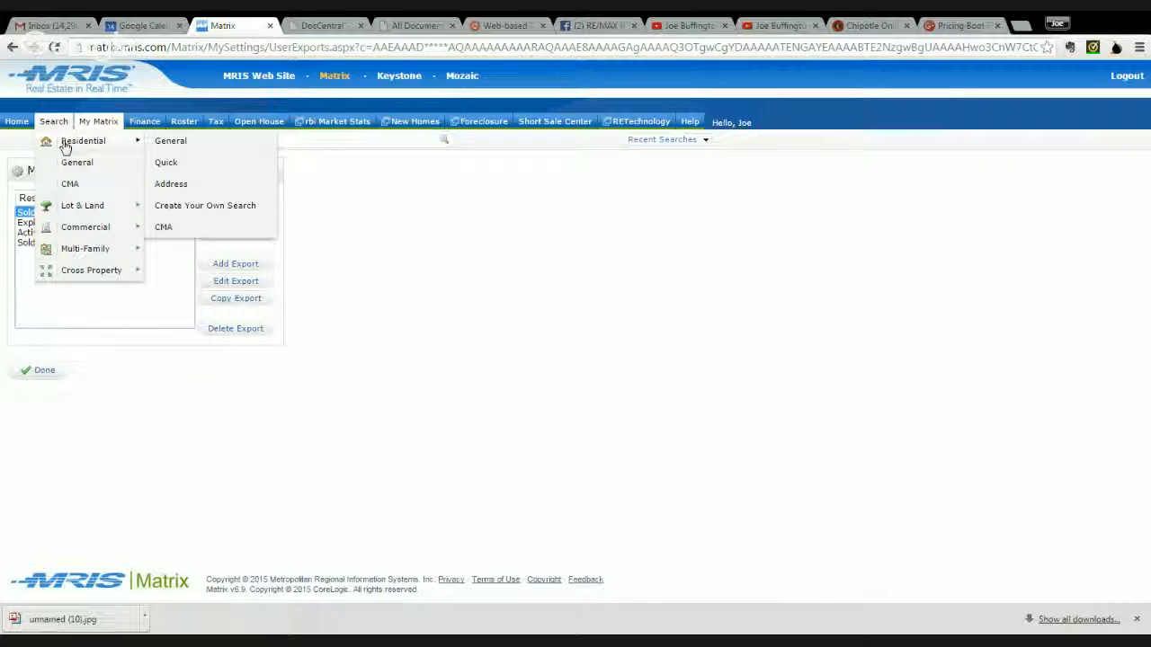
click(175, 144)
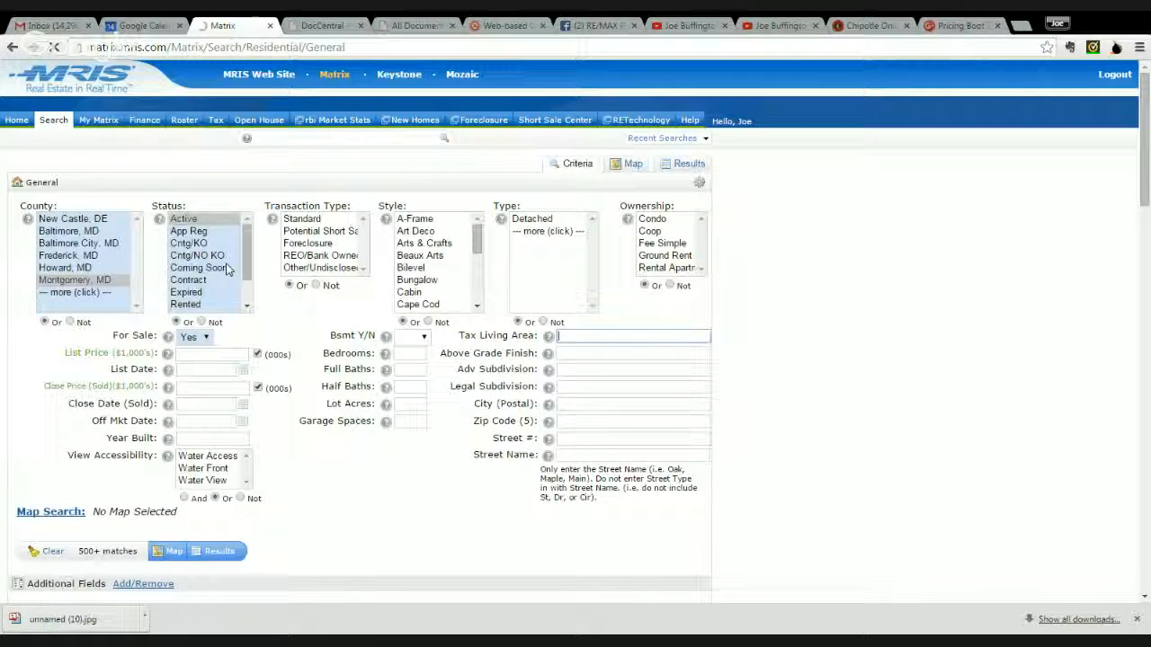
- Limit the search to Sold listings with a list price of 500-600 in thousands
scroll(227, 270, down, 3)
click(198, 213)
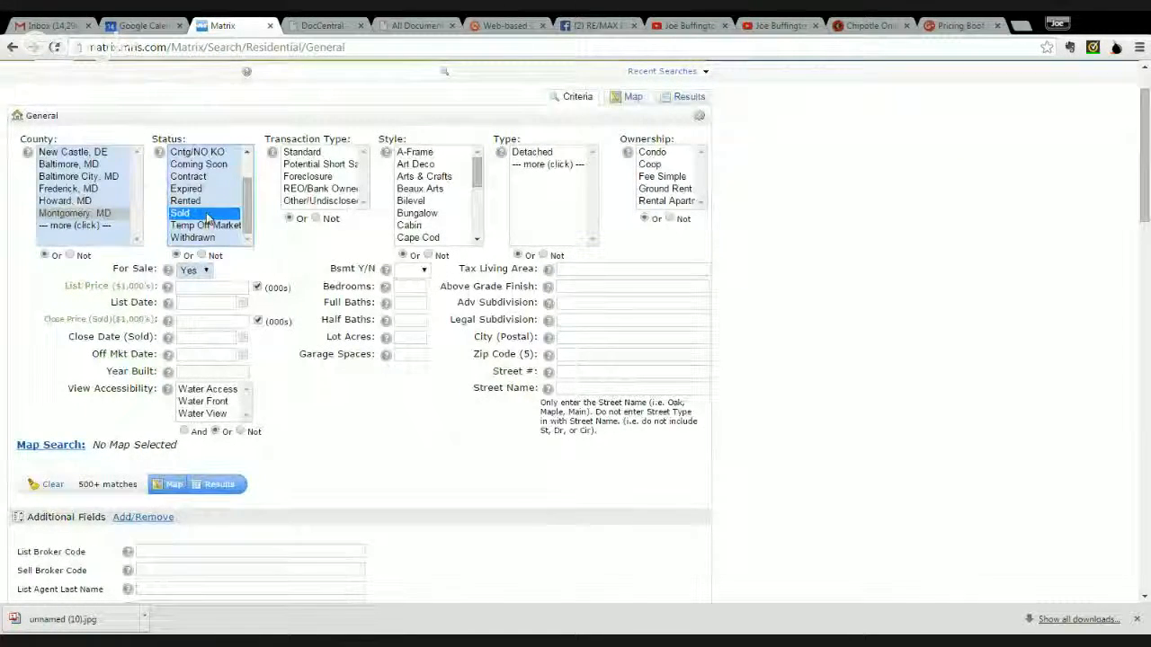
click(207, 287)
text(500-600)
key(Tab)
key(Tab)
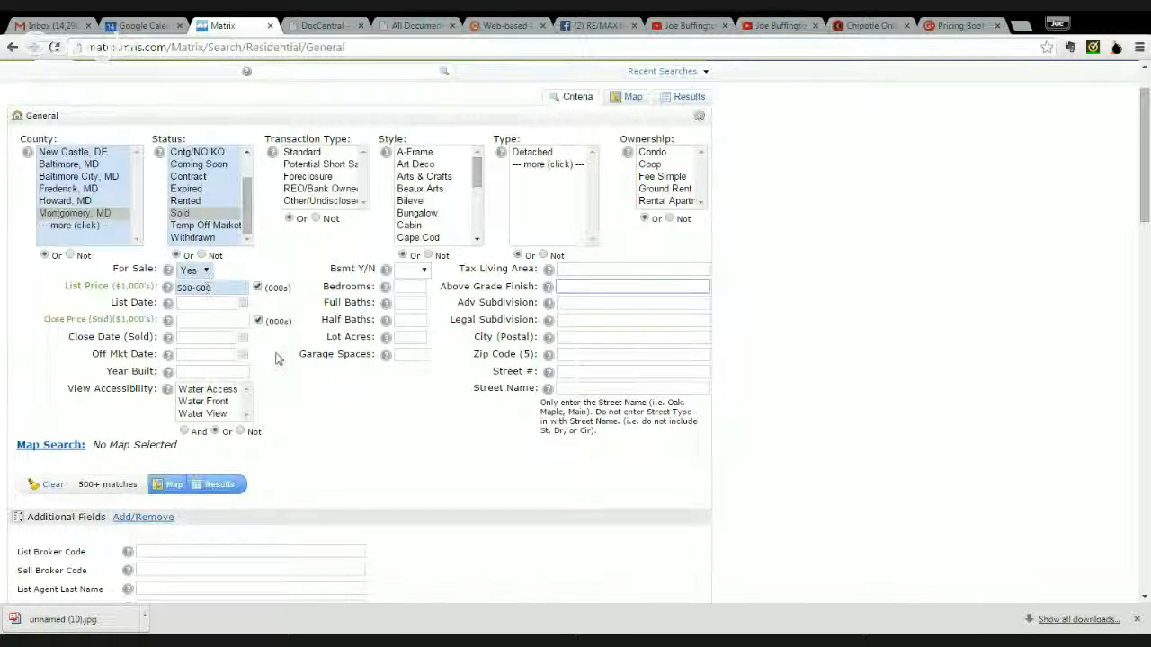
- Set the zip code to 20832 and the close date to 180+, and show the matching listings
click(573, 356)
text(20852)
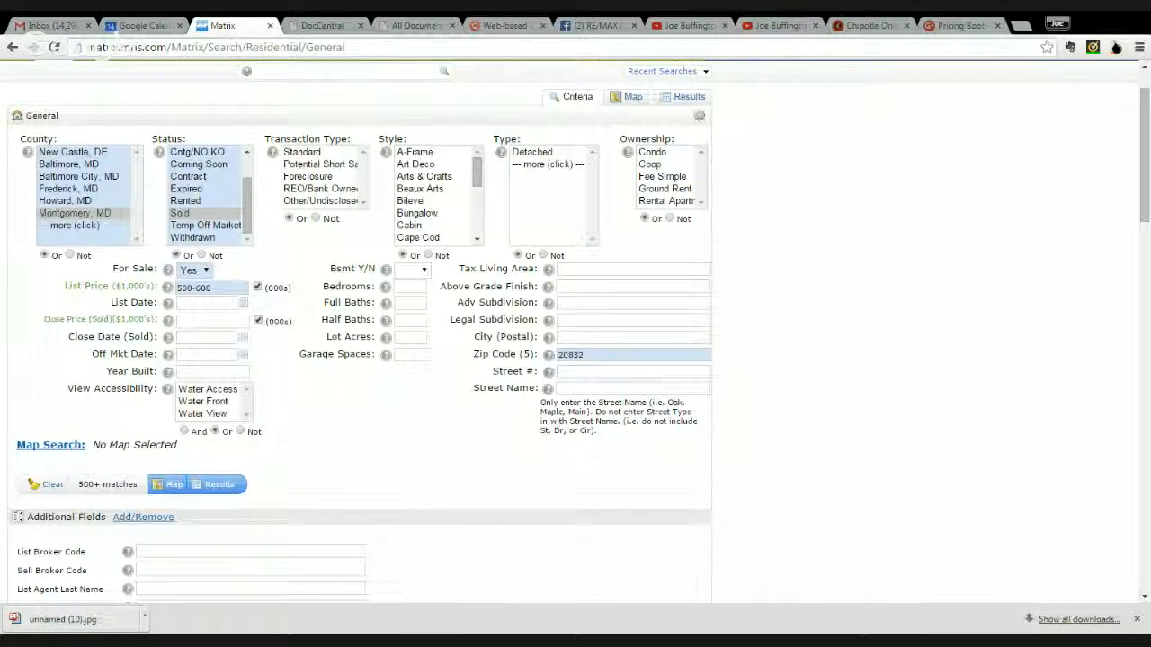
click(191, 336)
text(180+)
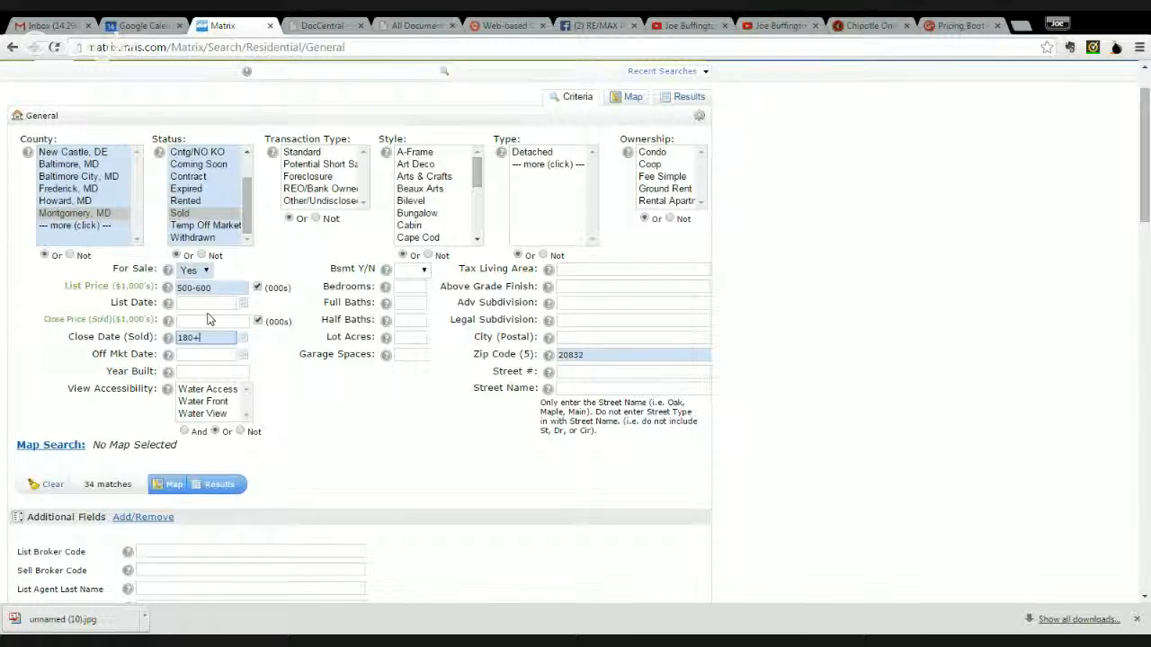
click(221, 486)
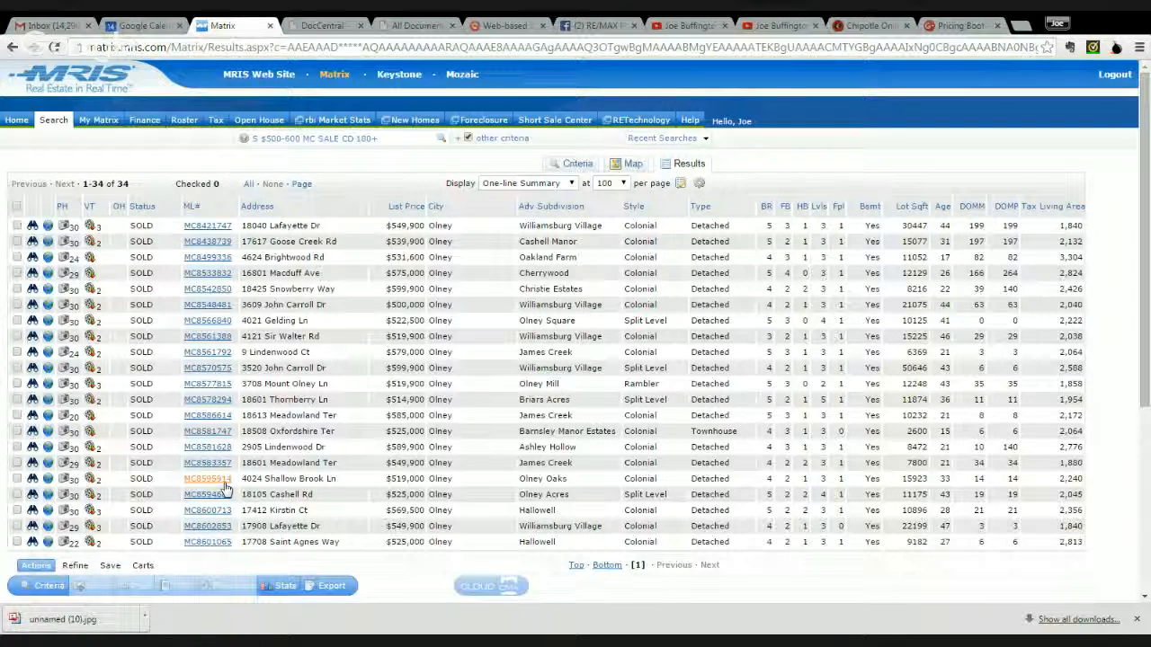
- Export all listings in the results using the Sold CMA format and open the downloaded CSV file in Excel
click(16, 206)
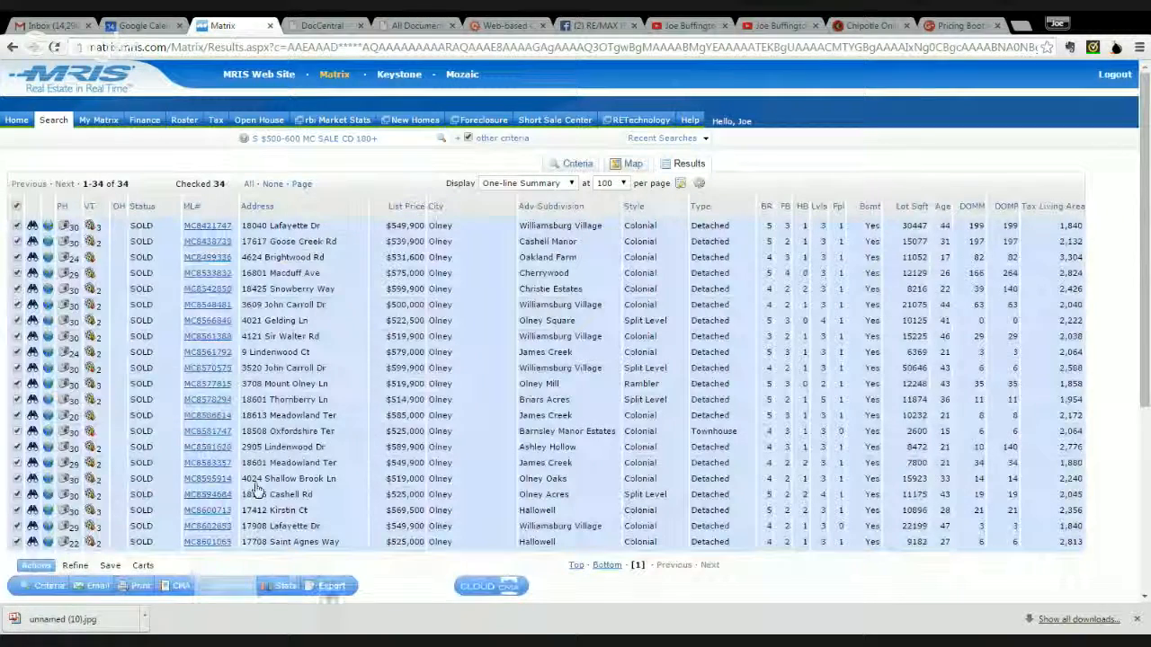
click(331, 588)
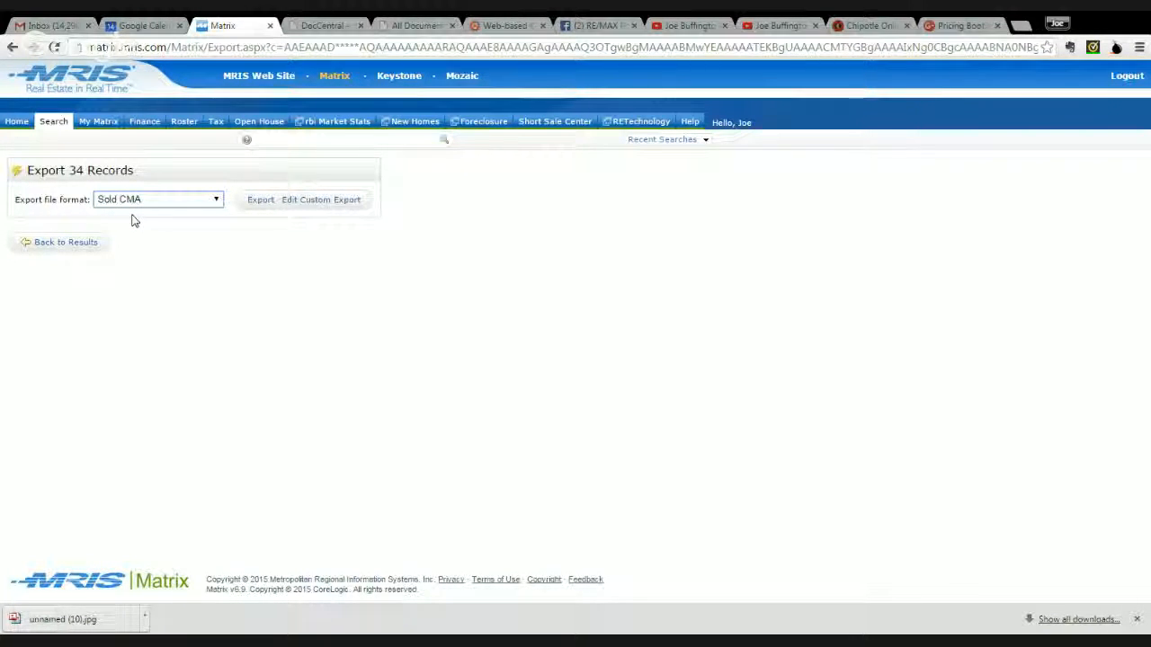
click(256, 201)
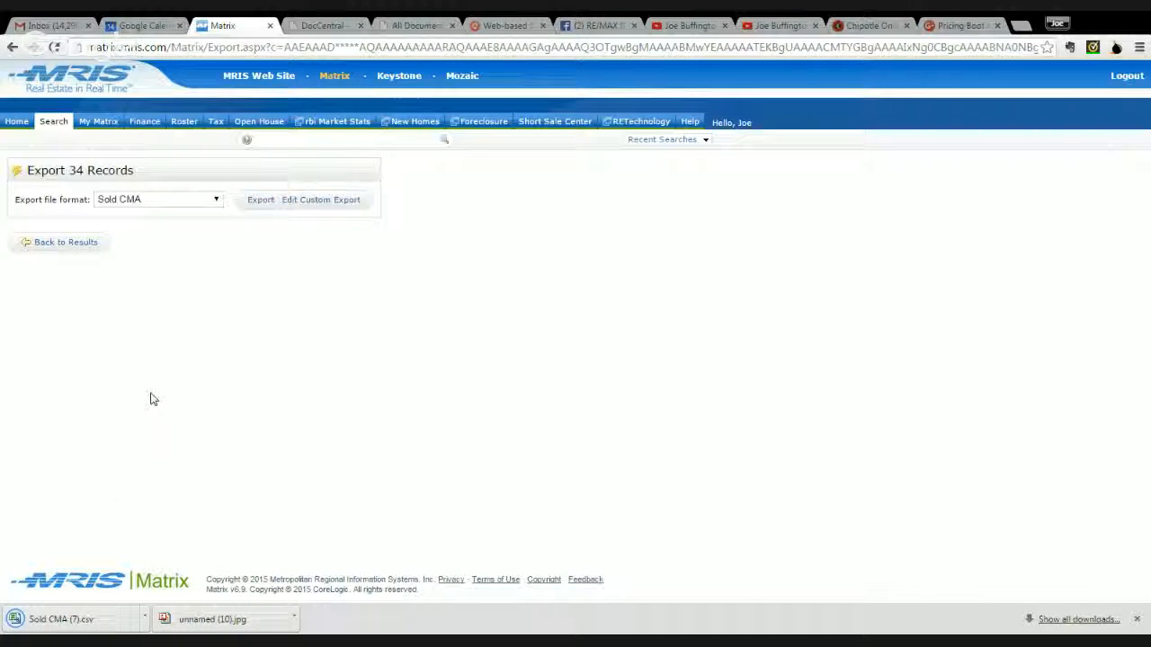
click(79, 619)
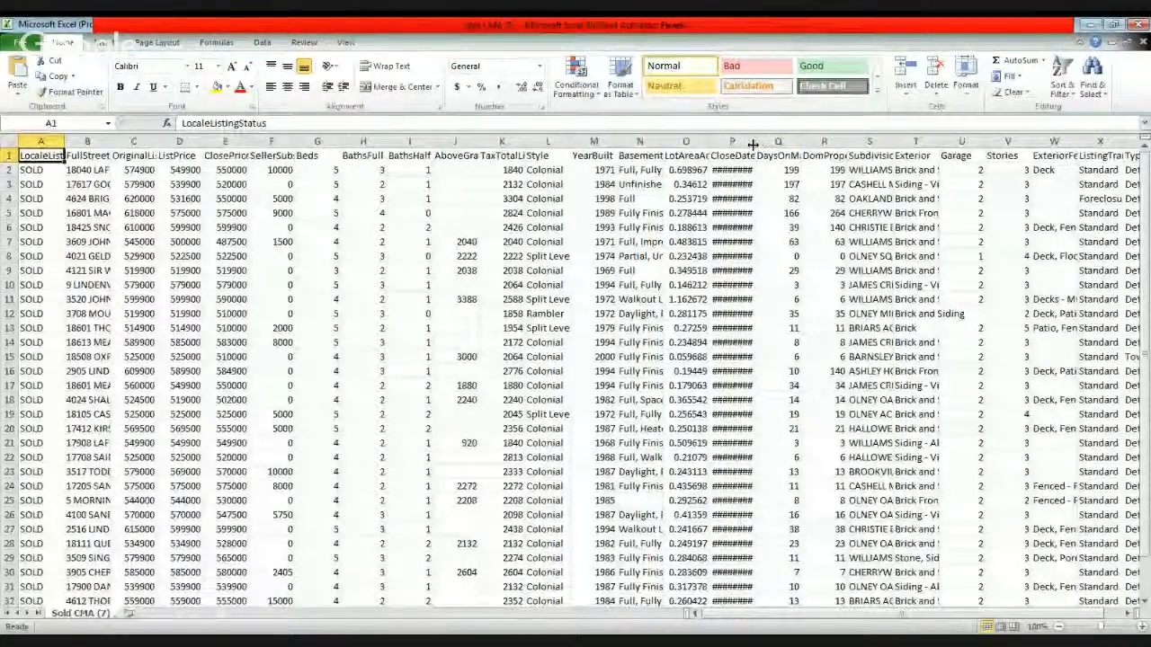
- Widen the CloseDate column until its dates fit, and narrow the BathsHalf, Beds and YearBuilt columns
drag(755, 141, 775, 142)
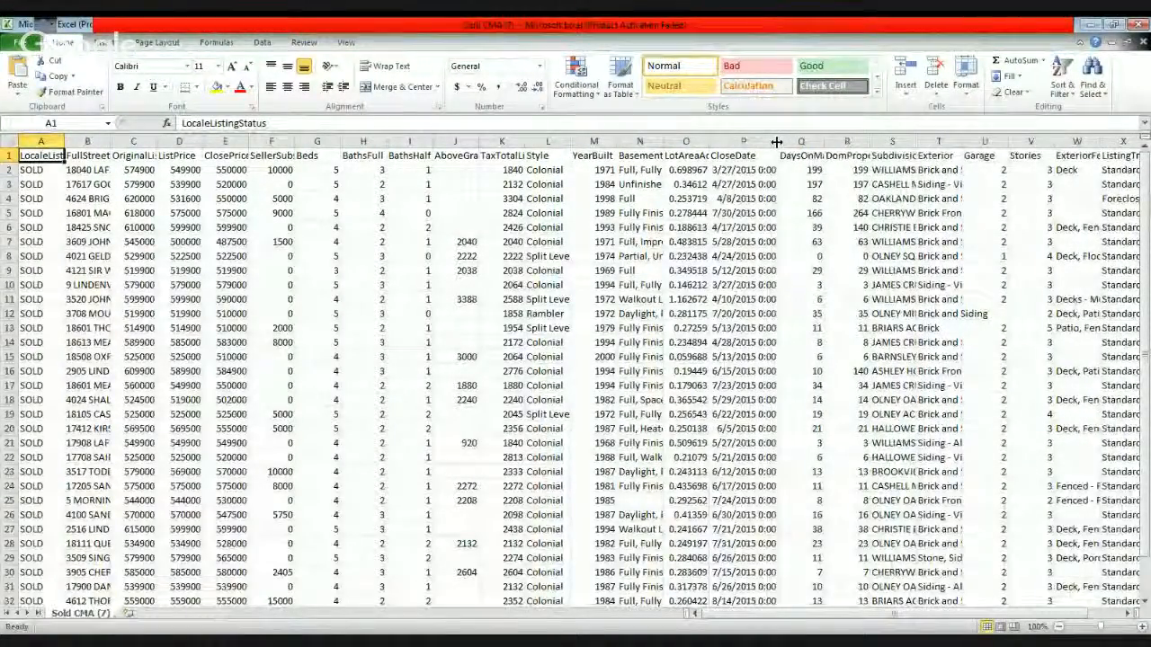
drag(806, 614, 928, 613)
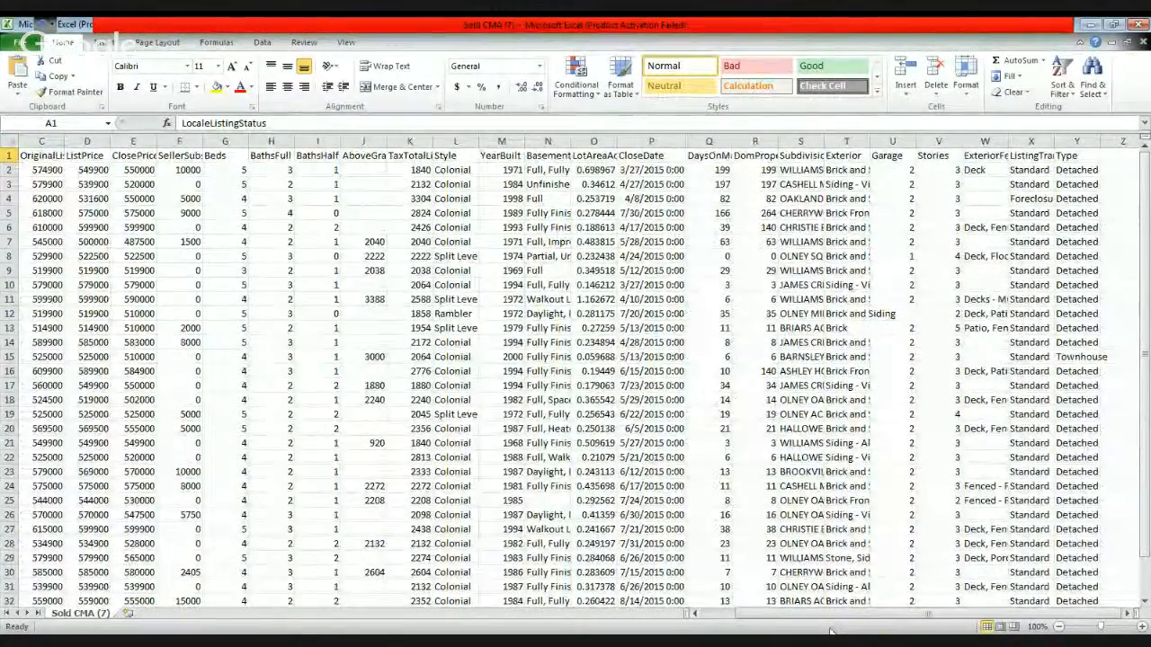
drag(830, 632, 782, 625)
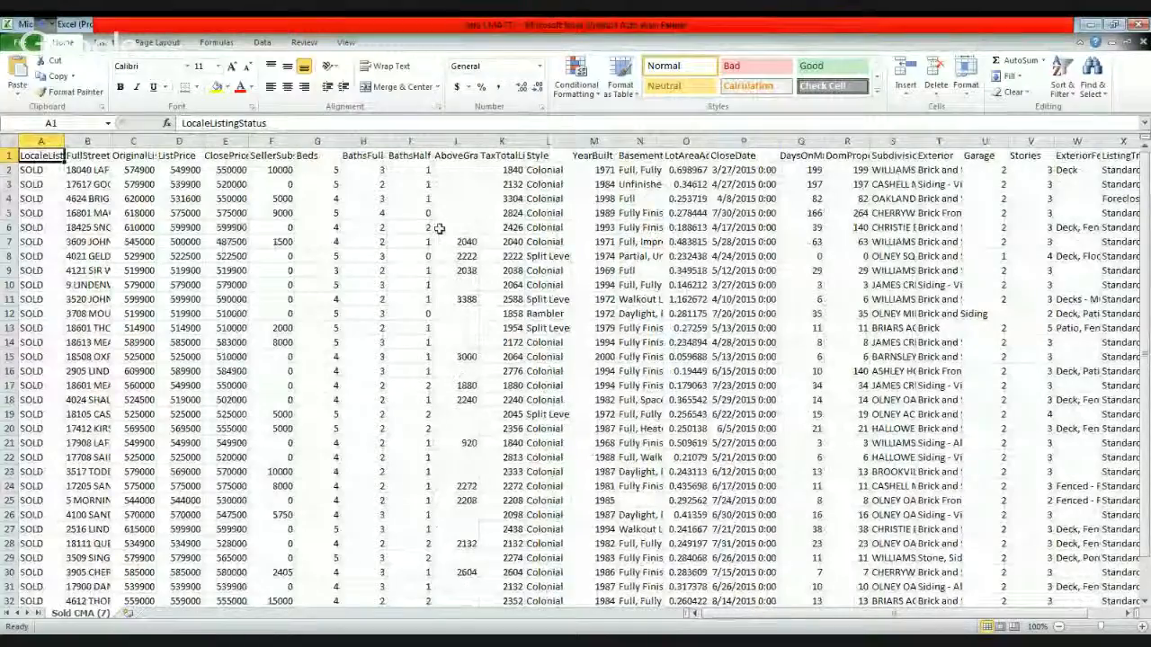
drag(429, 142, 413, 141)
drag(337, 138, 285, 142)
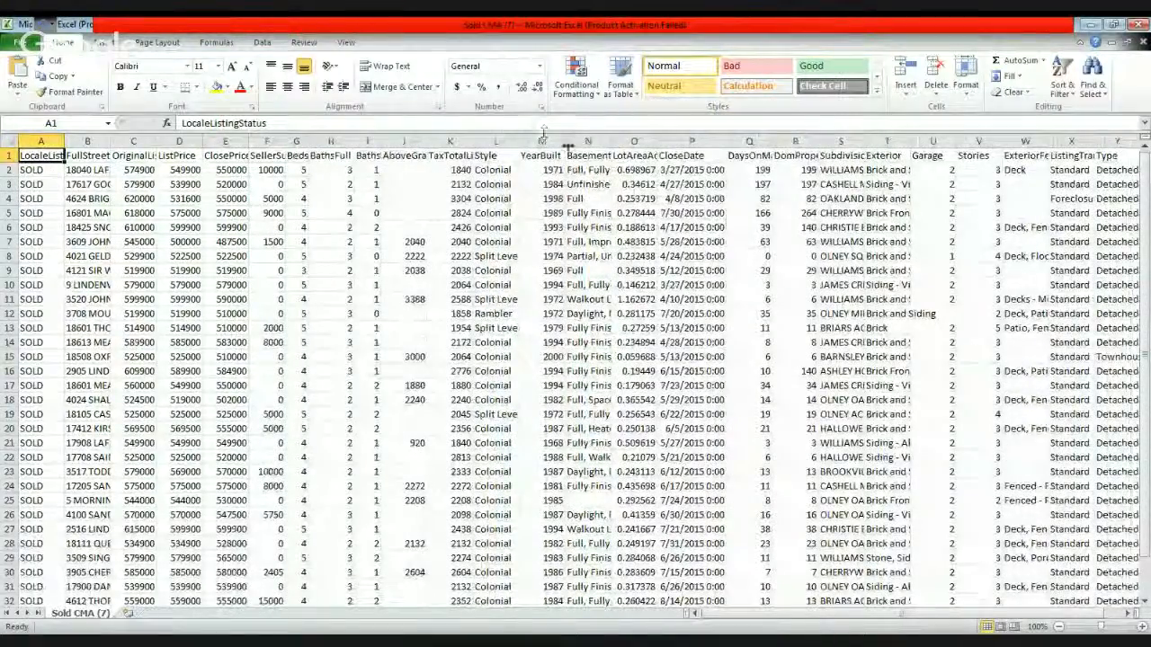
drag(554, 136, 544, 141)
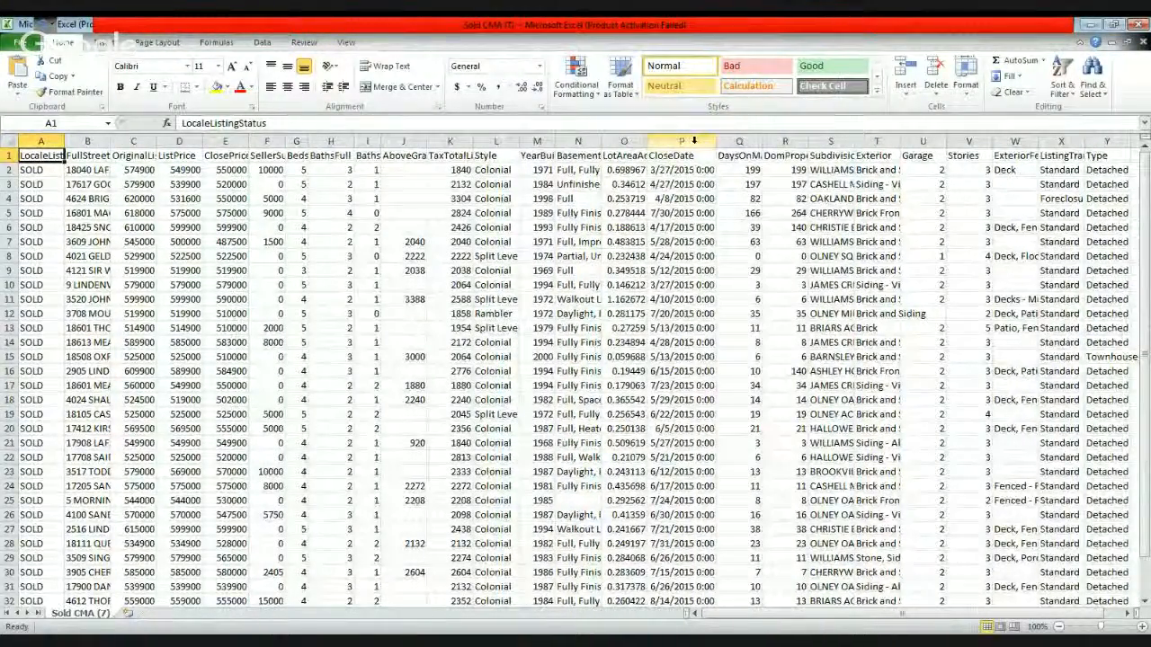
- Delete the DaysOnMarket column and widen the ClosePrice and SellerSubsidy columns
click(752, 141)
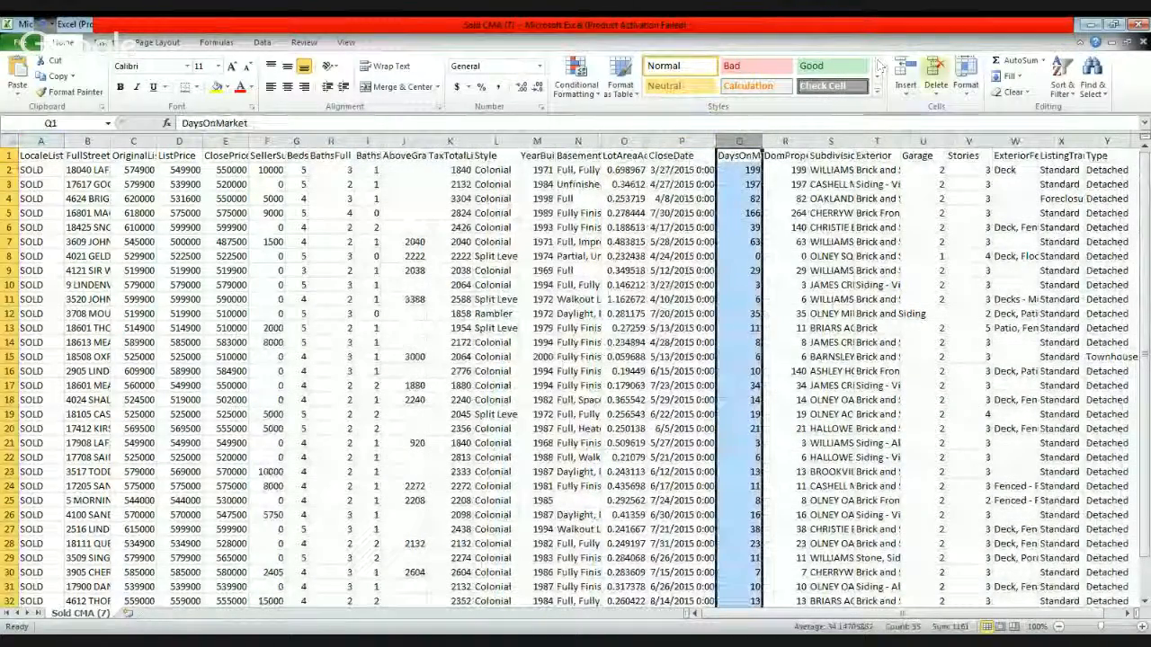
click(934, 72)
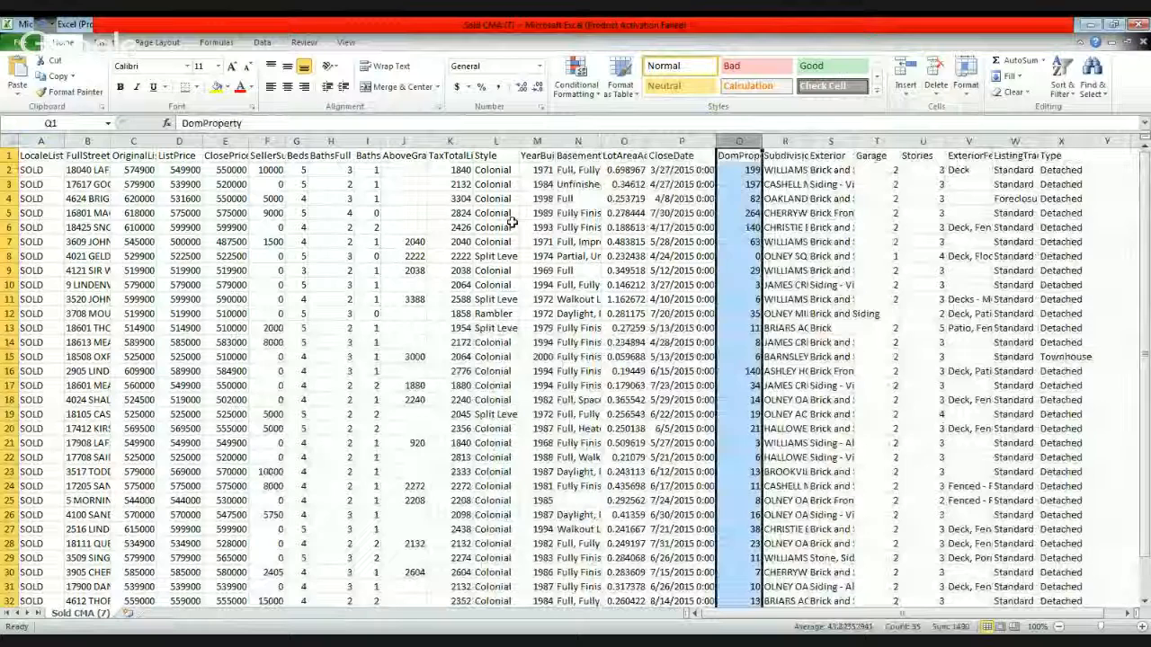
click(297, 142)
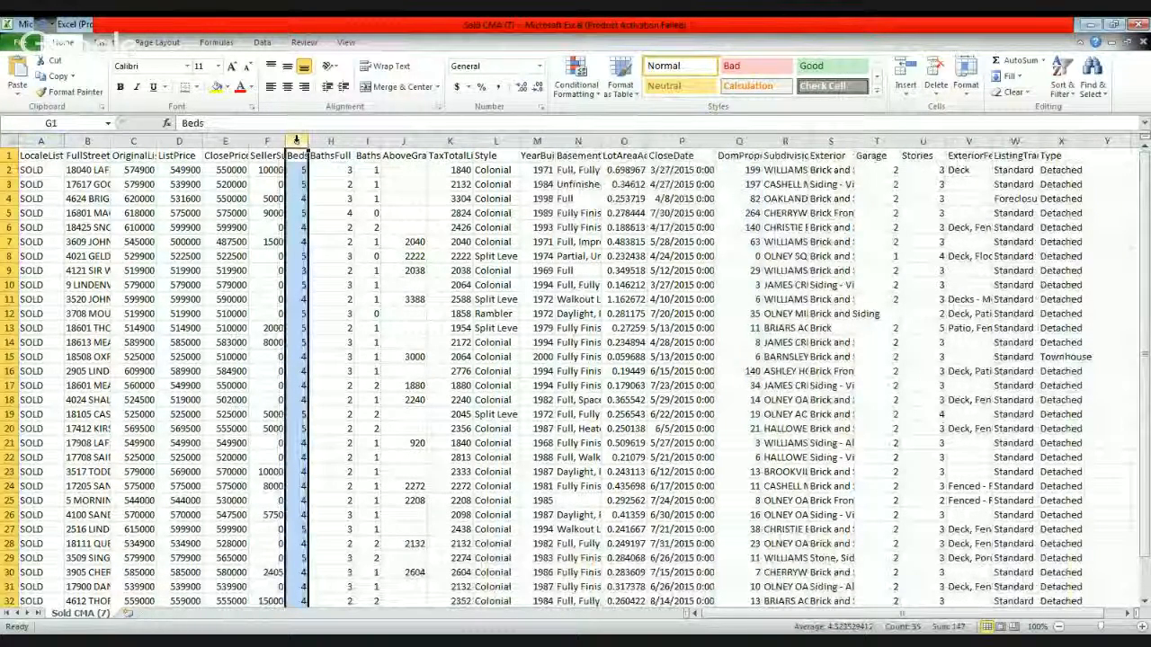
click(257, 142)
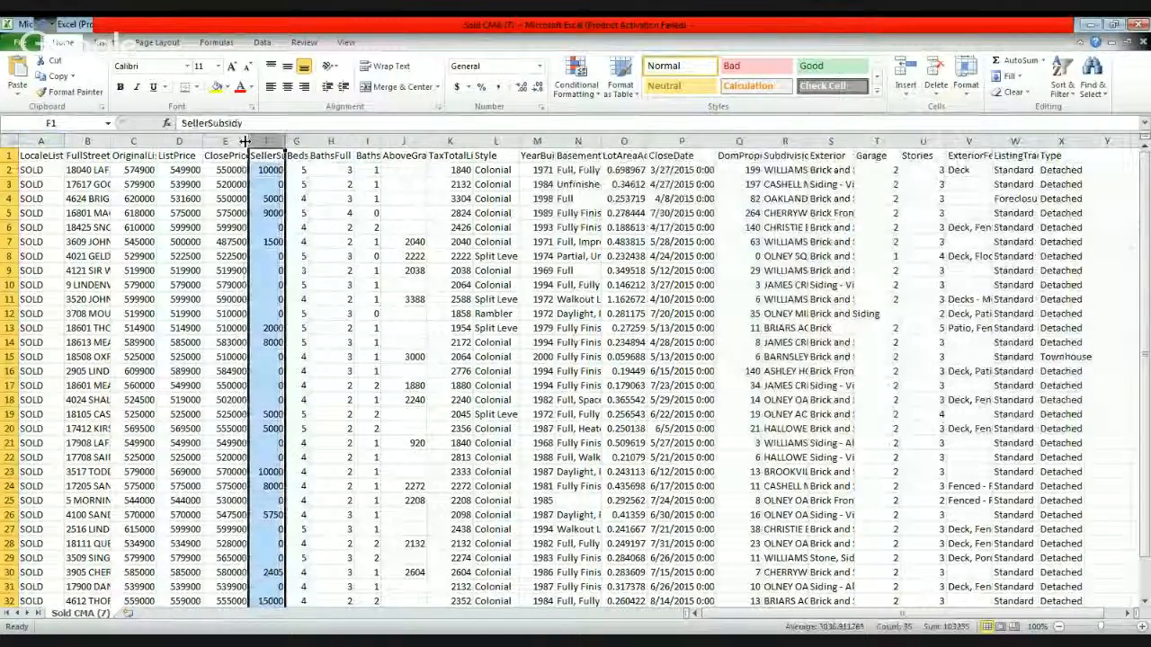
drag(249, 141, 257, 142)
drag(294, 143, 306, 144)
- Insert a new column before Beds and give it the header Net Price
click(315, 142)
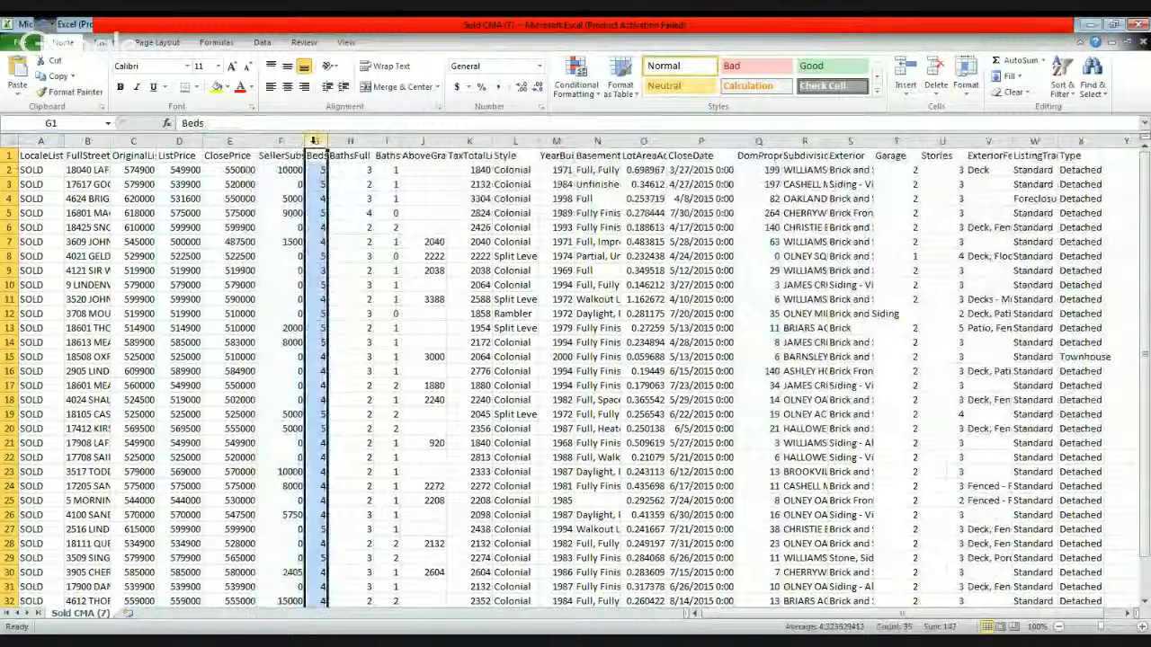
click(906, 70)
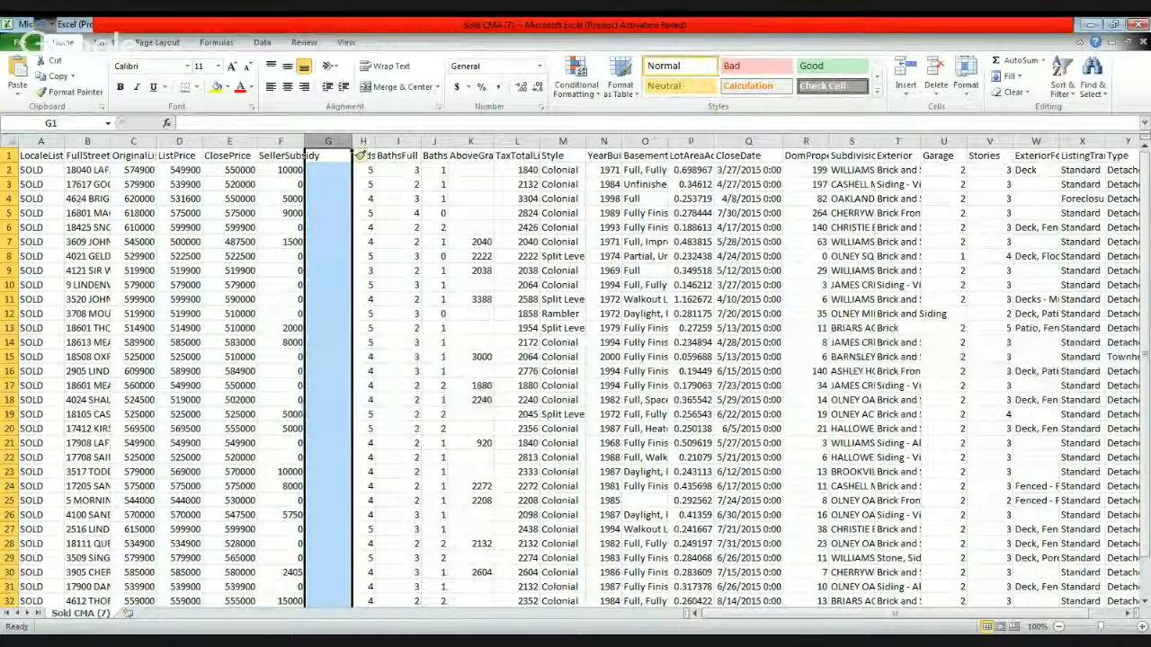
click(340, 156)
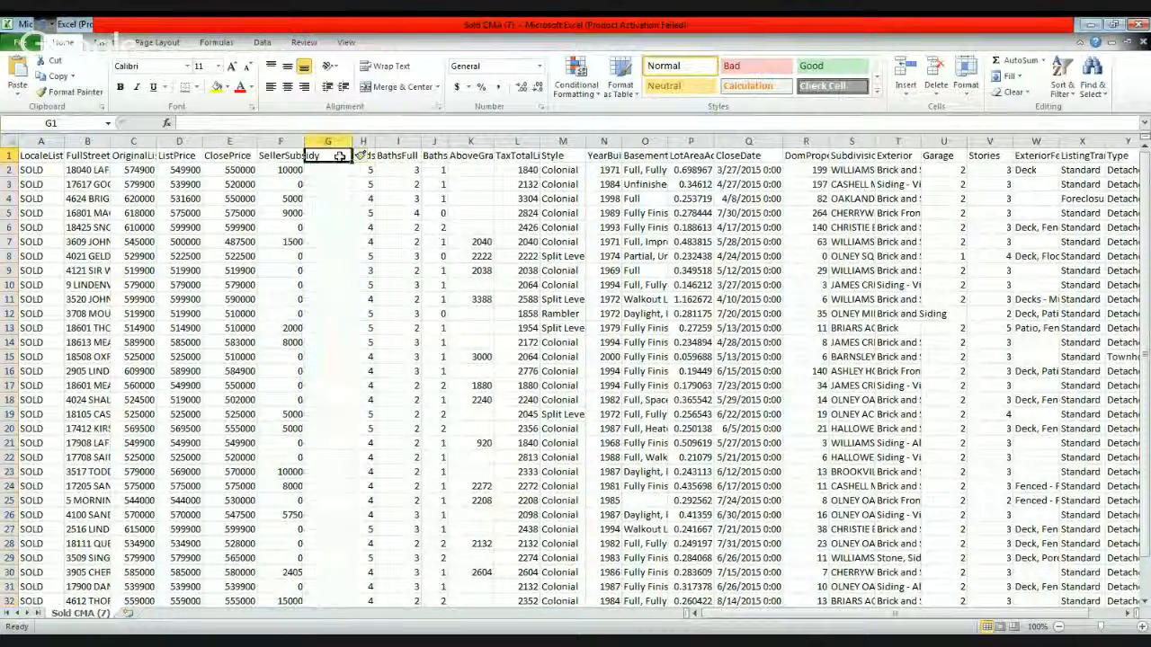
text(Net Price)
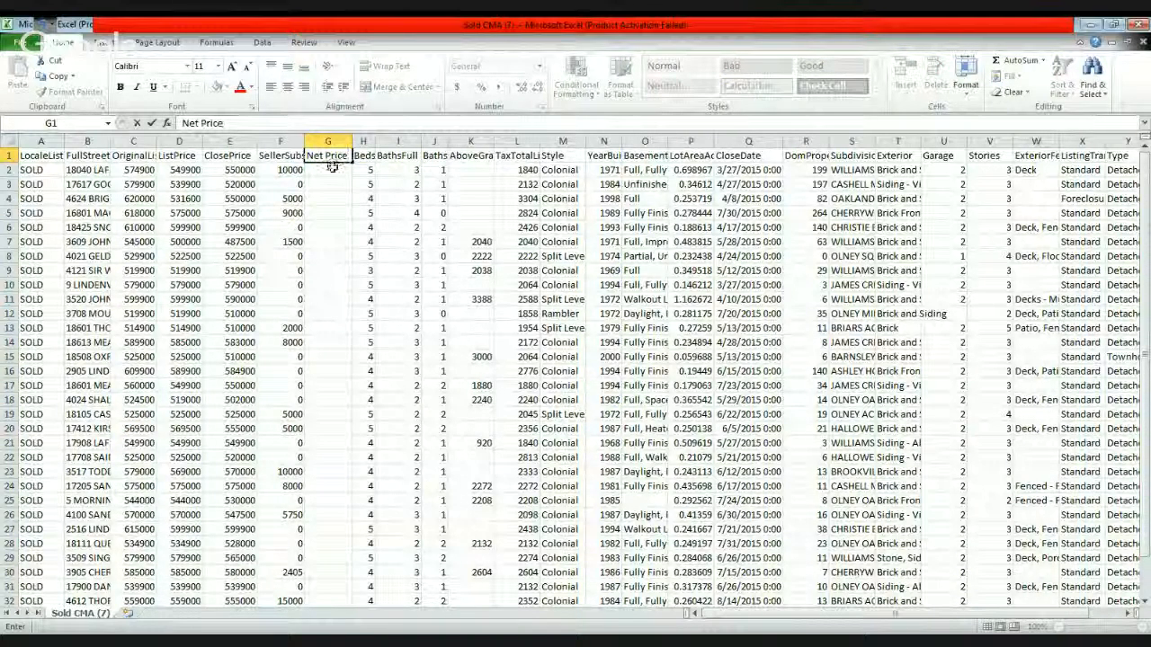
key(Return)
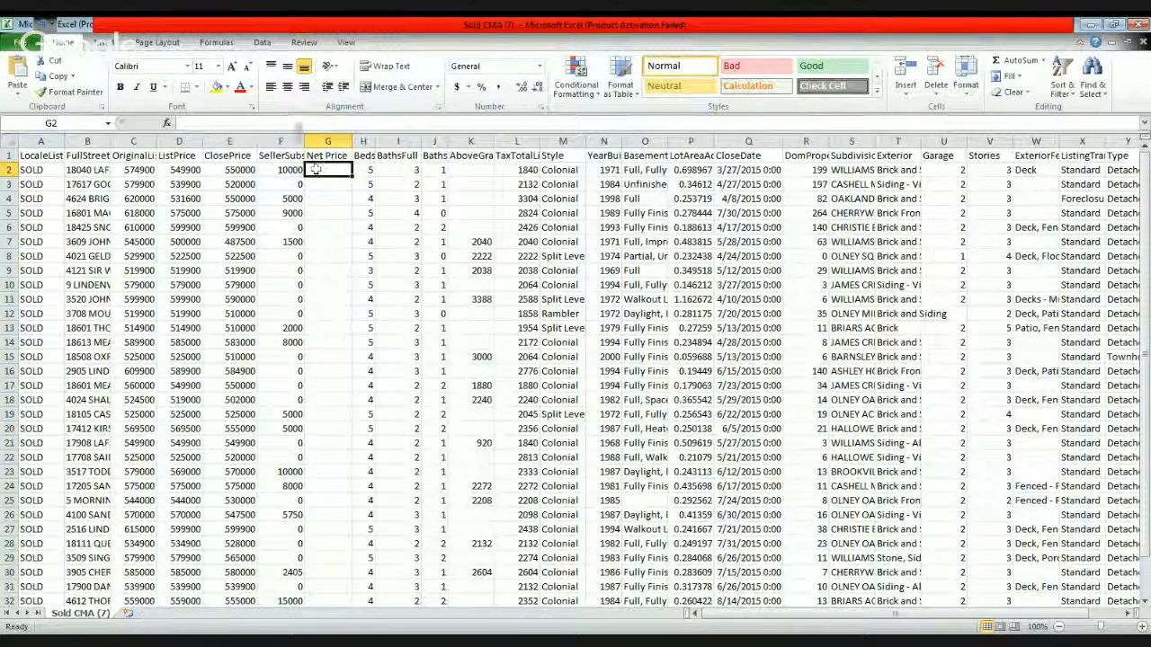
- Calculate the first listing's Net Price in G2 as ClosePrice minus SellerSubsidy with the formula =E2-F2
click(303, 121)
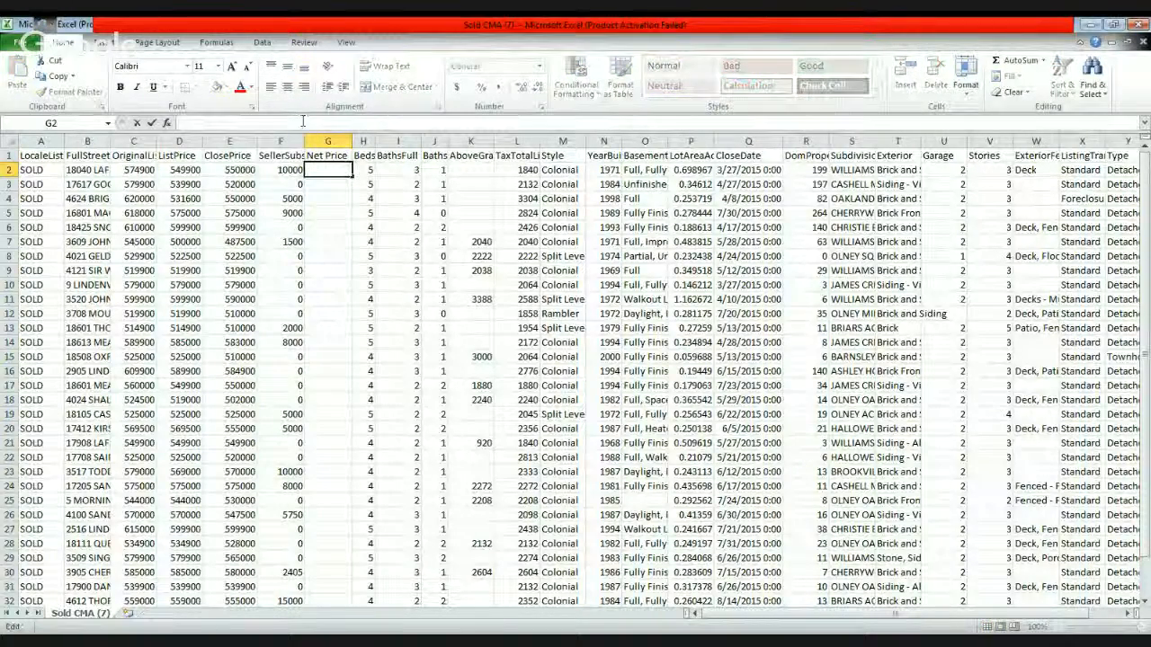
text(=)
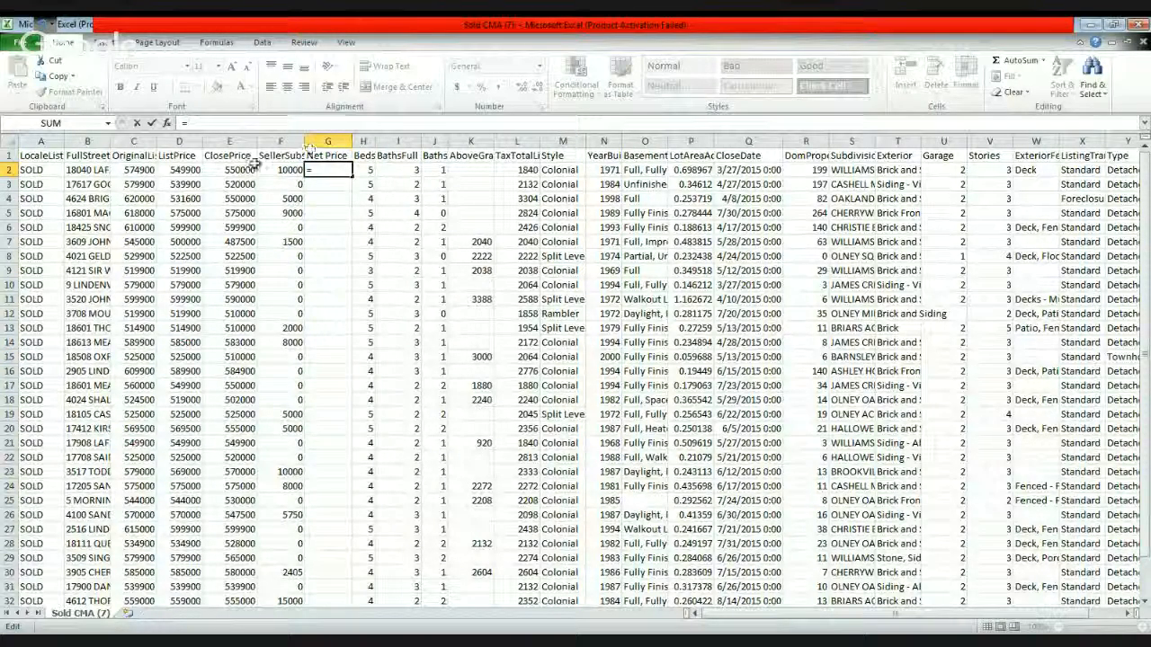
click(228, 171)
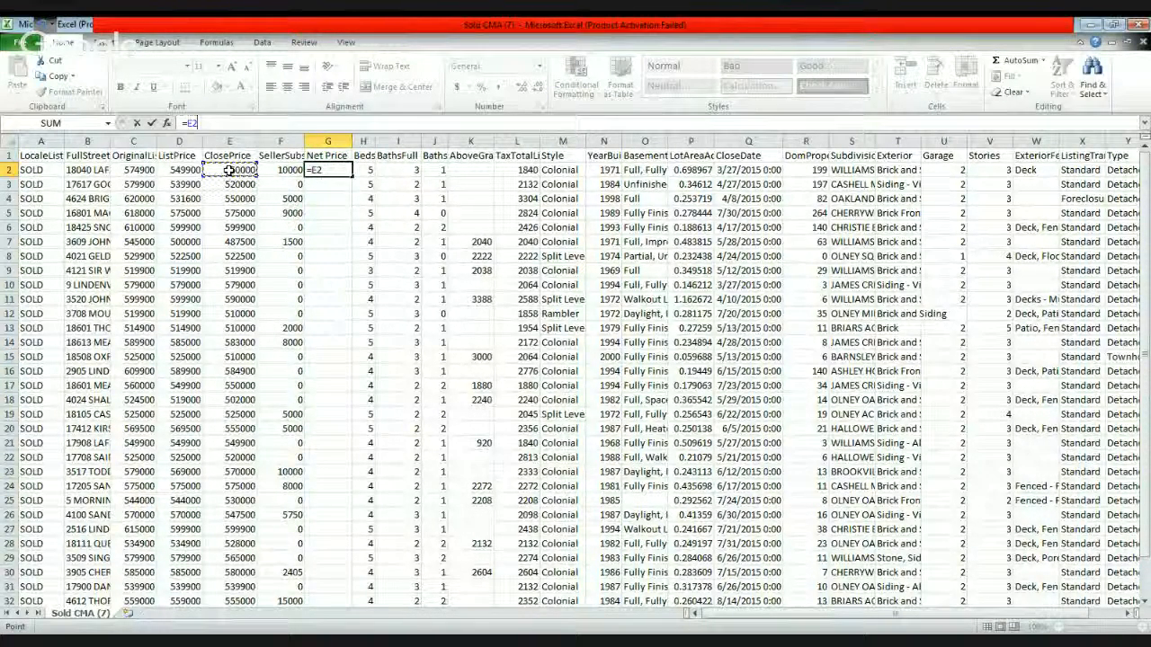
text(-)
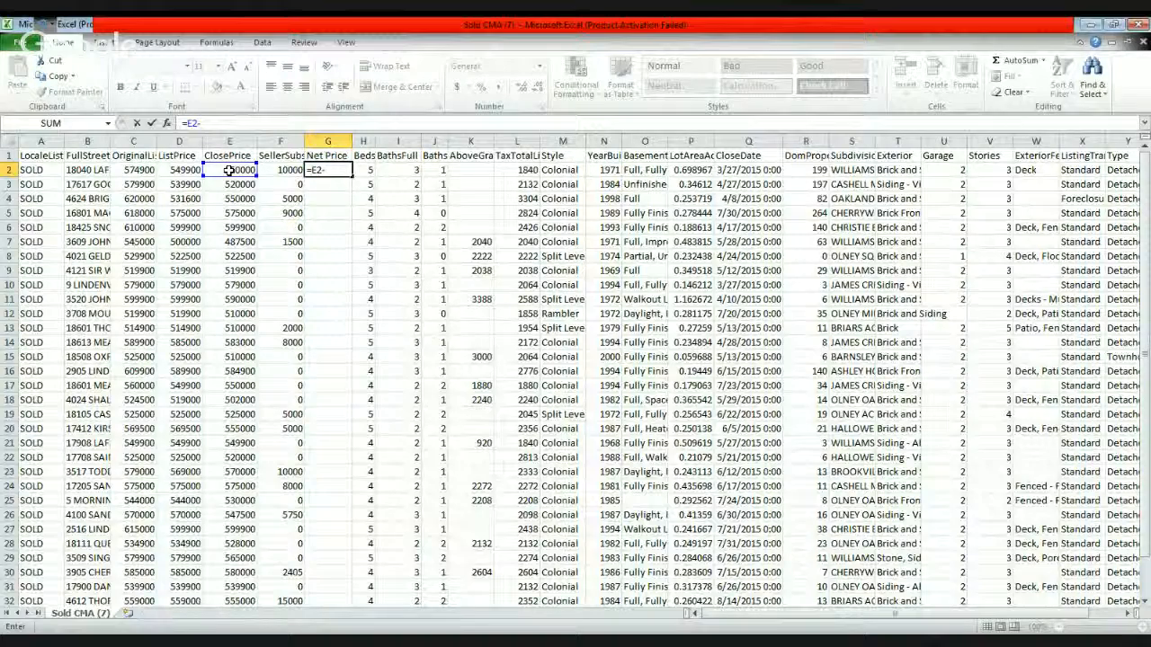
click(282, 171)
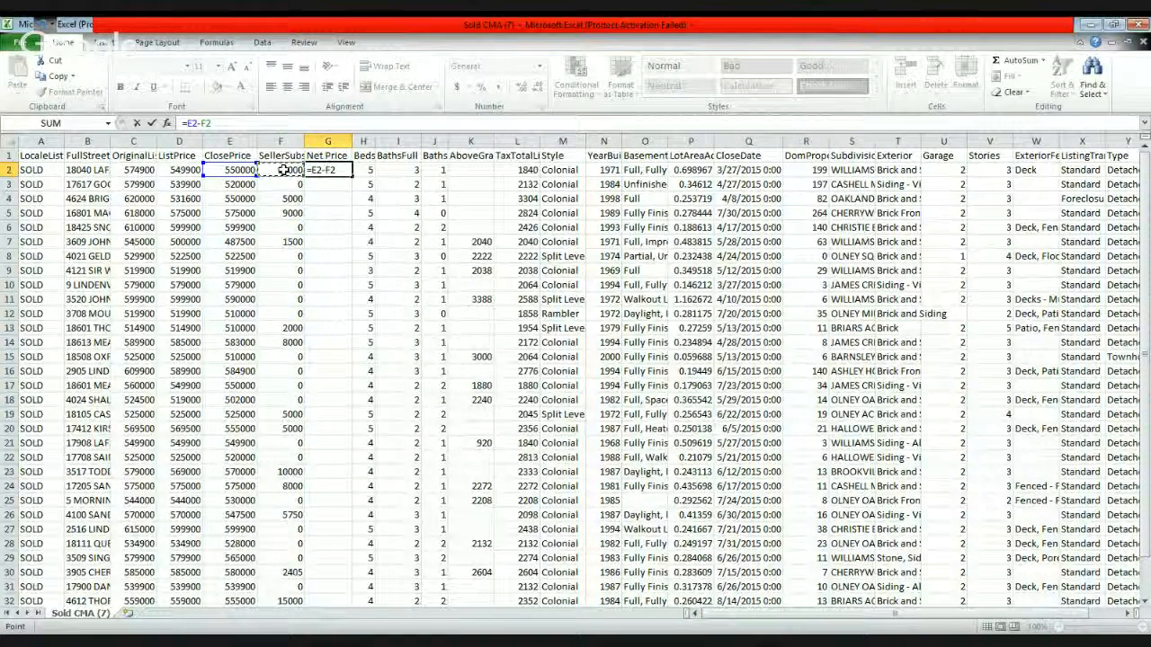
click(153, 125)
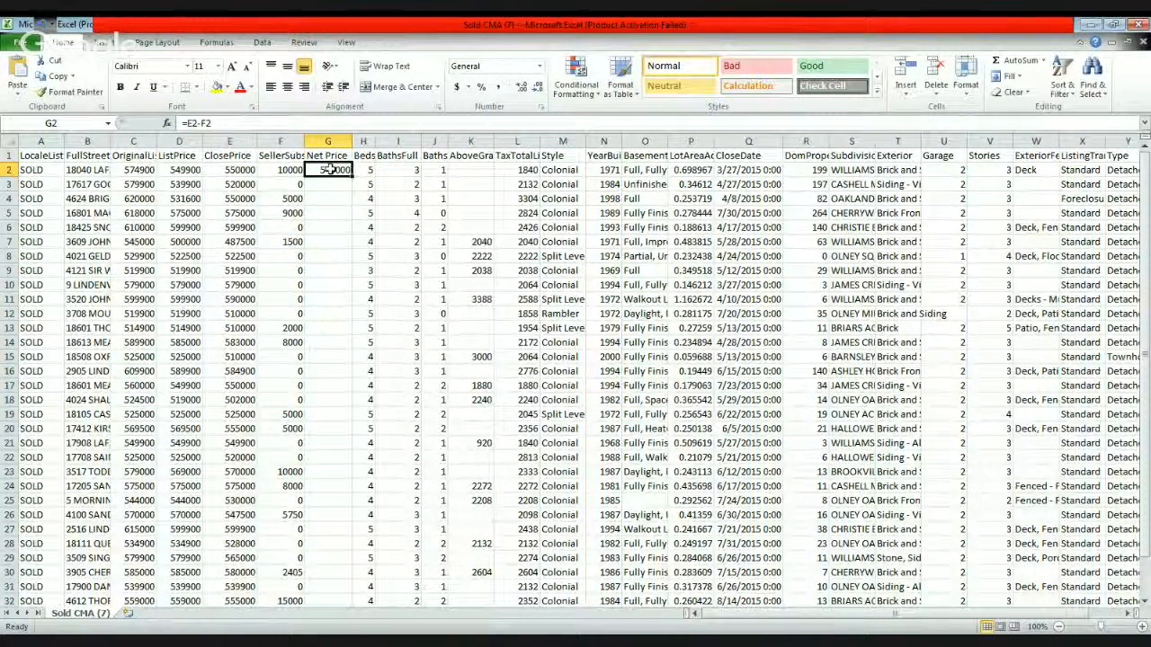
- Fill the Net Price formula down from G2 through row 35 for all listings
scroll(330, 169, down, 2)
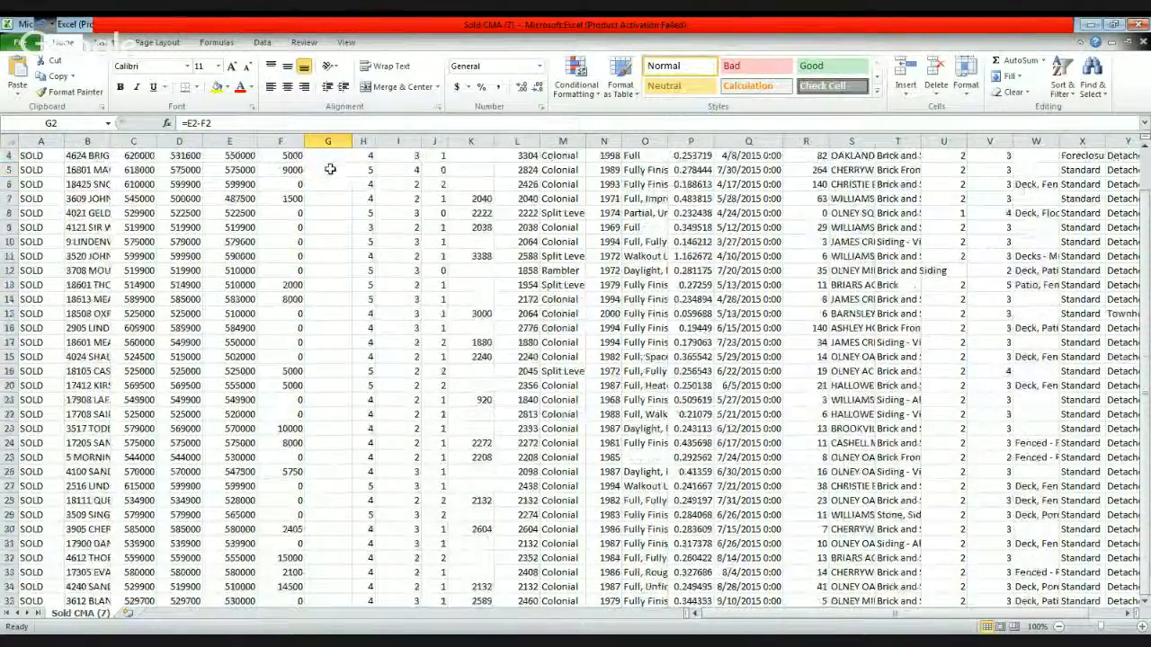
scroll(330, 169, up, 2)
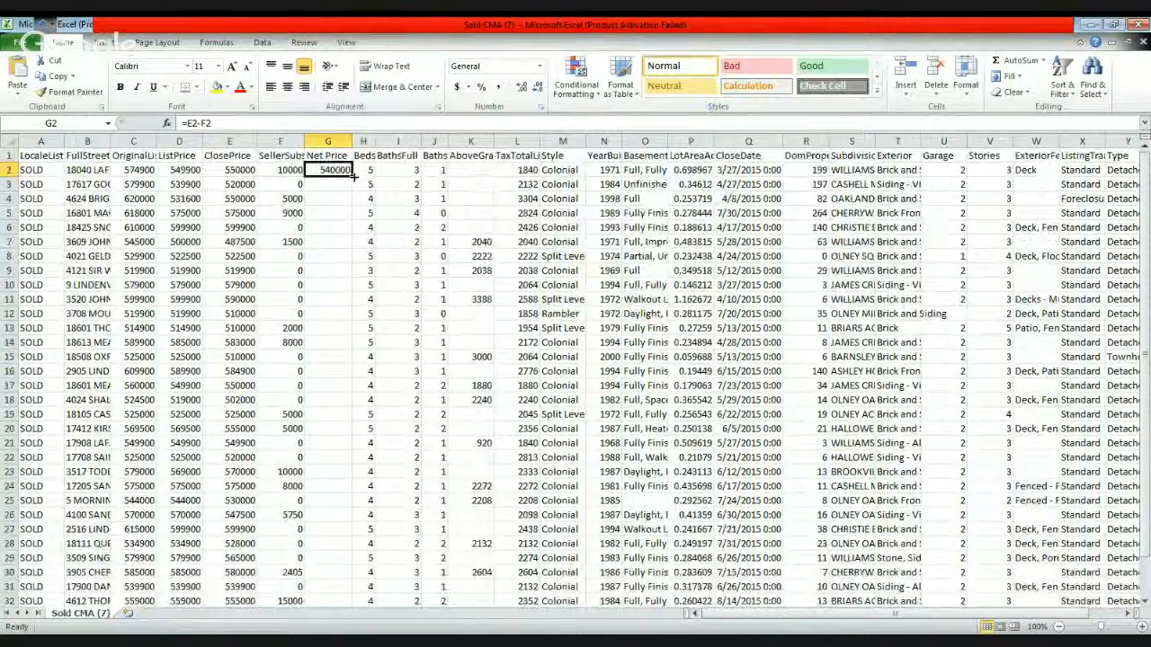
drag(353, 177, 342, 595)
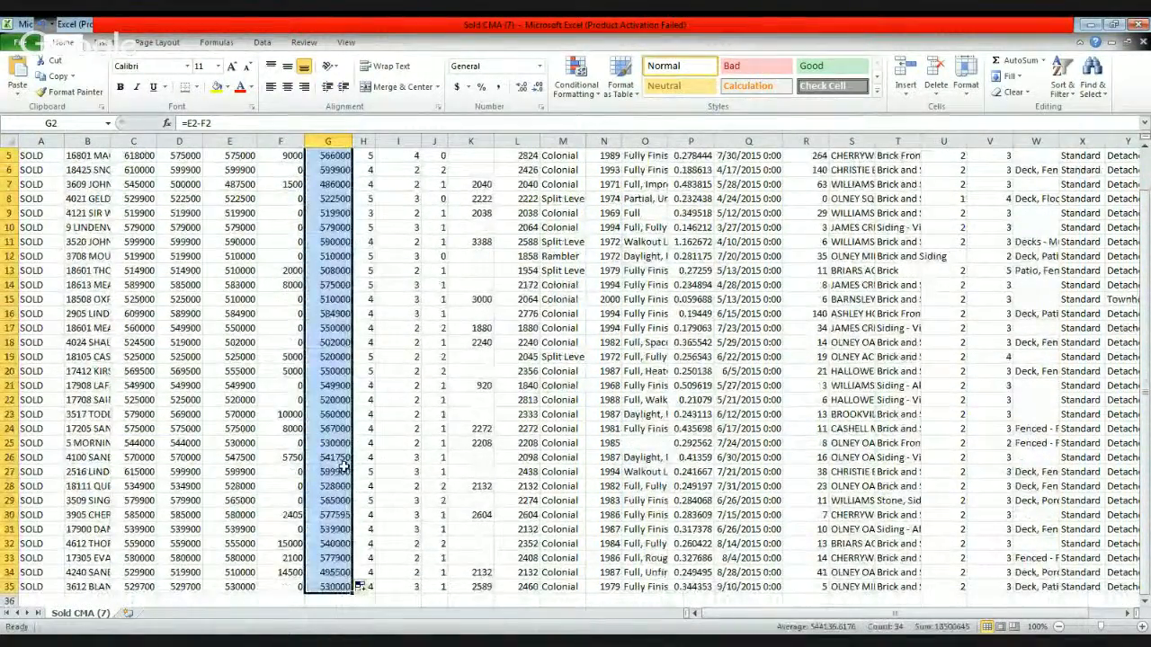
scroll(337, 359, up, 2)
click(337, 232)
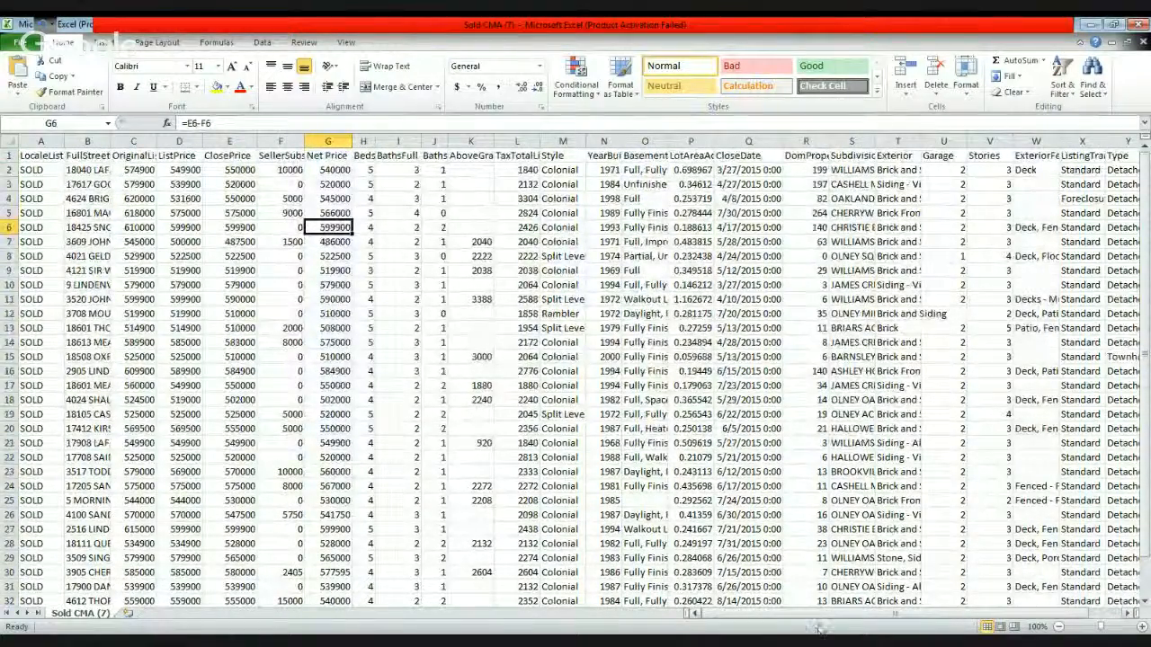
- Temporarily widen the TaxTotalLivingArea column to read more of its header, and narrow it back
drag(849, 614, 879, 614)
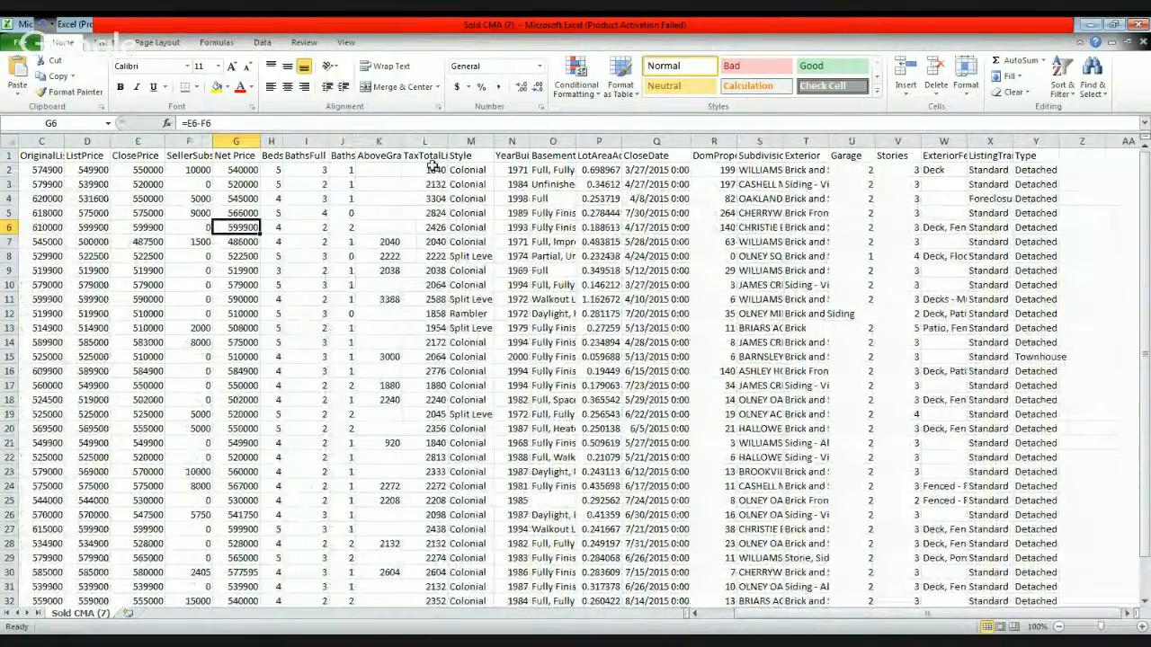
drag(448, 142, 468, 143)
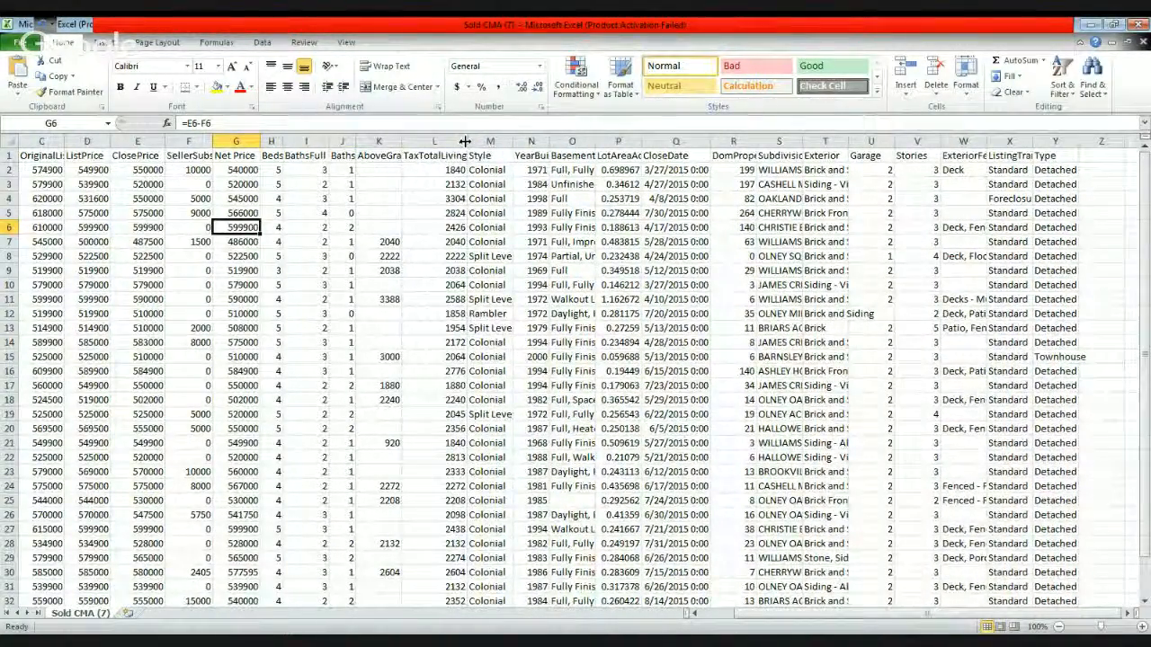
drag(465, 146, 447, 141)
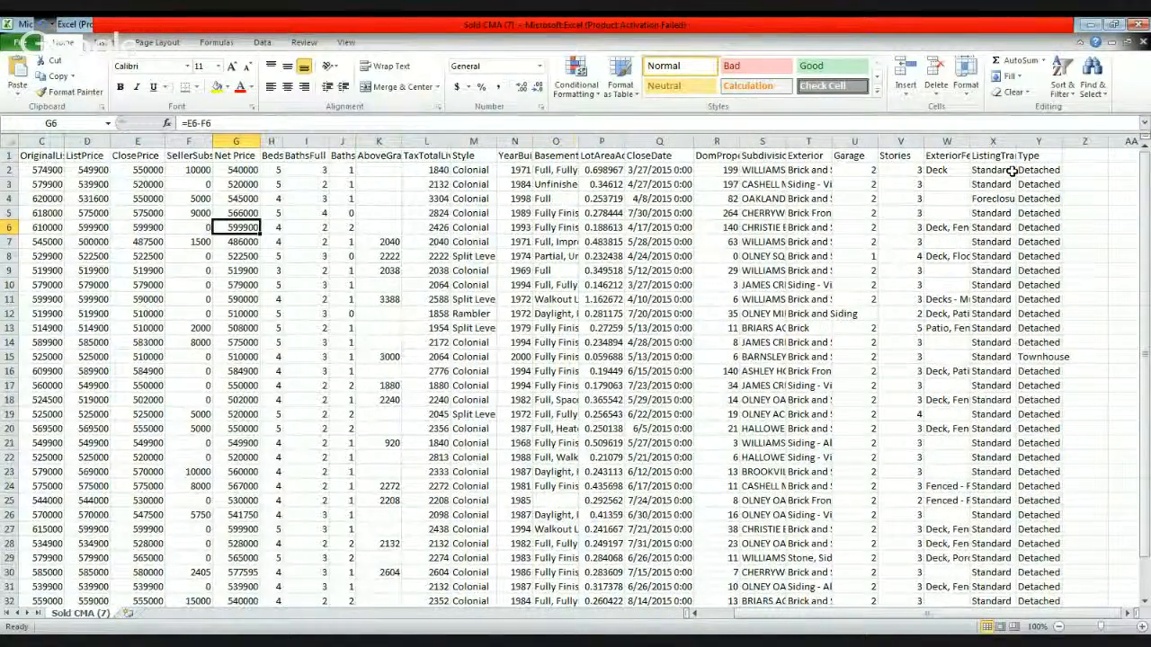
- Add the header $/SQFT in Z1, the first empty column after Type
click(1079, 157)
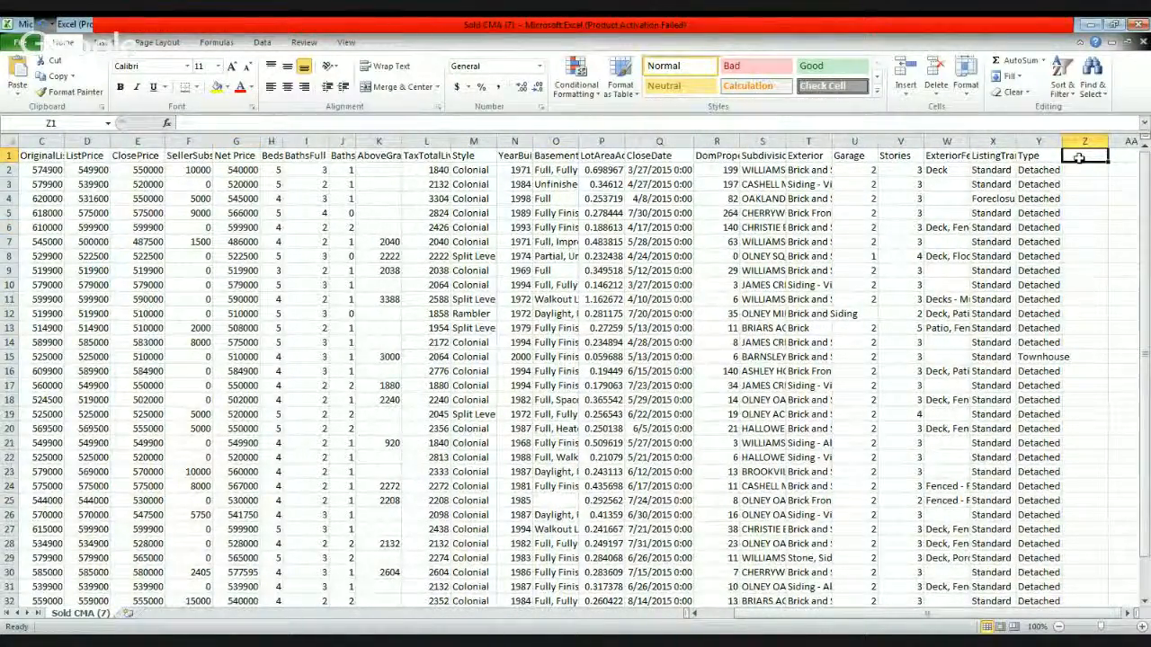
text($/SQ)
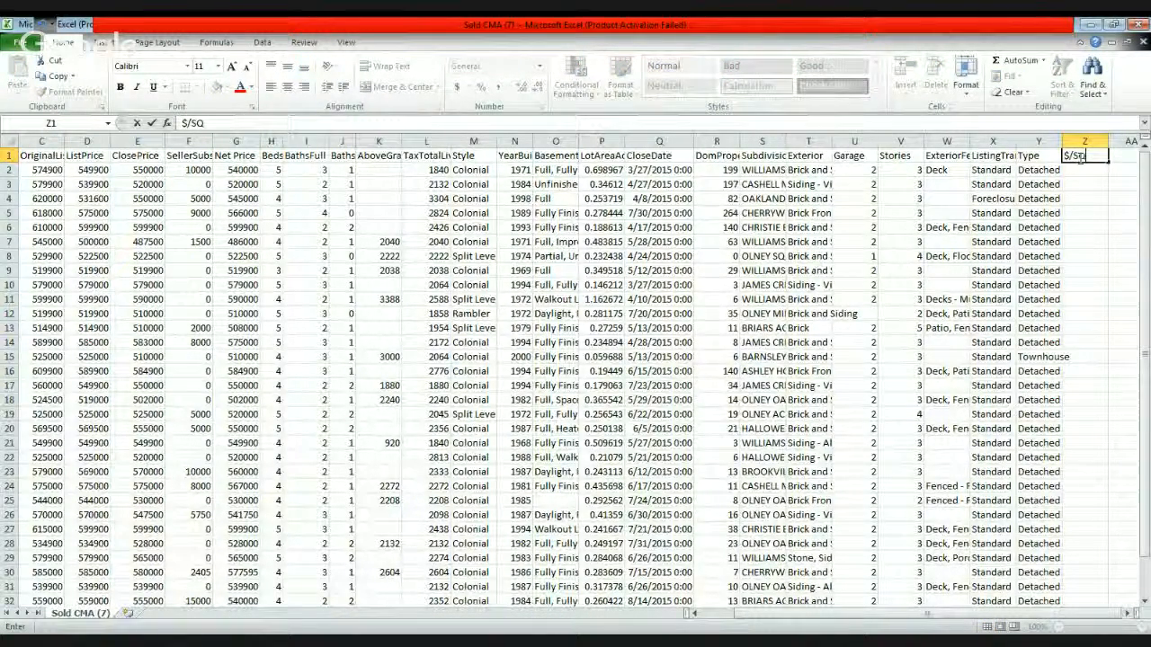
text(FT)
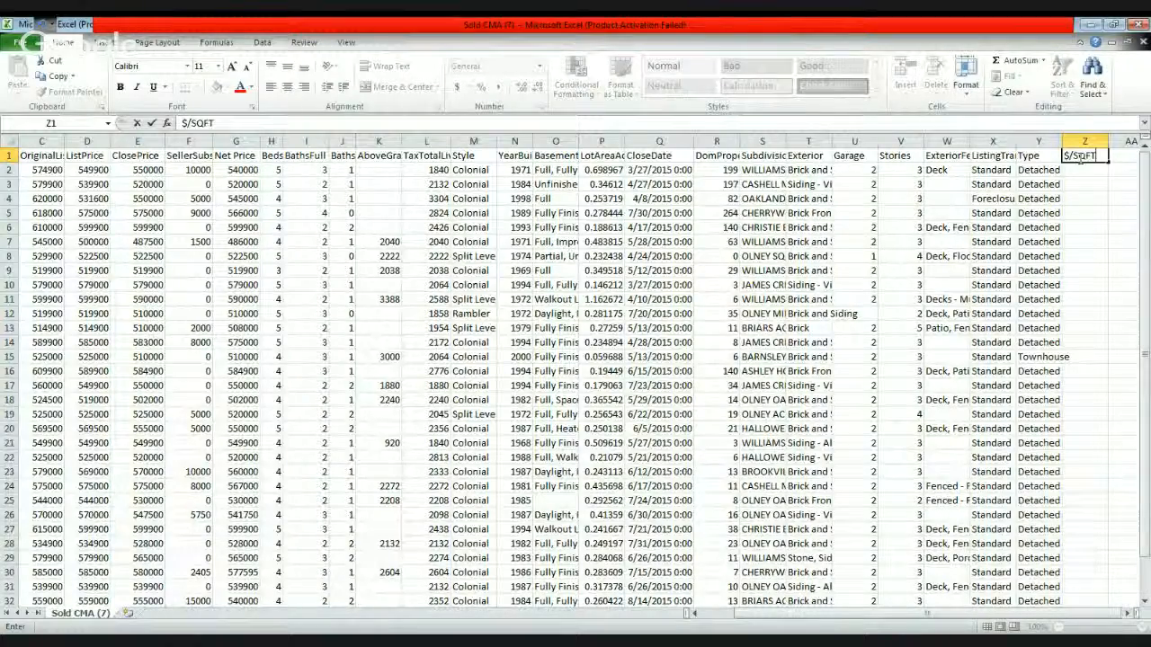
key(Return)
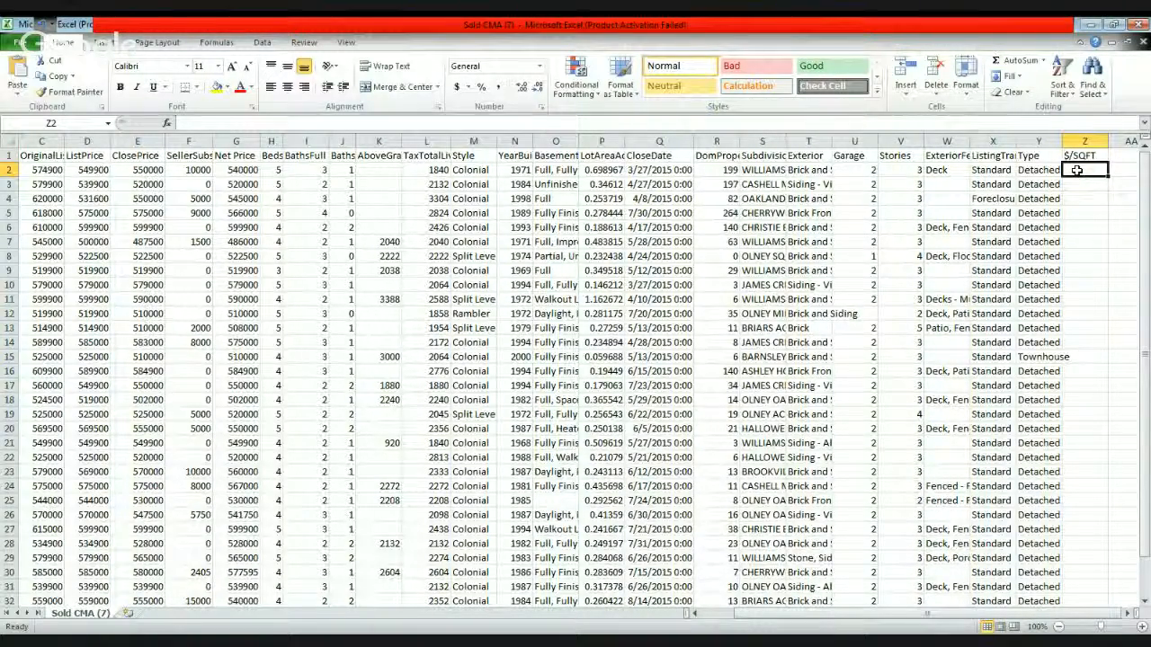
- Calculate the first listing's price per square foot in Z2 as Net Price divided by TaxTotalLivingArea with =G2/L2
click(319, 121)
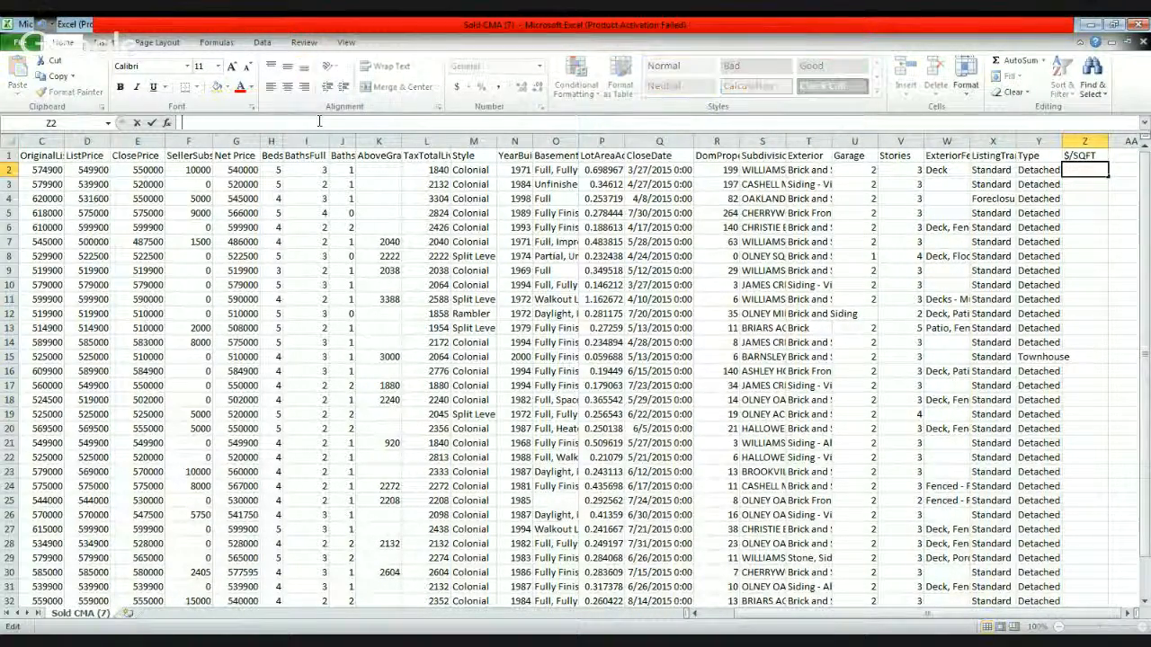
text(=)
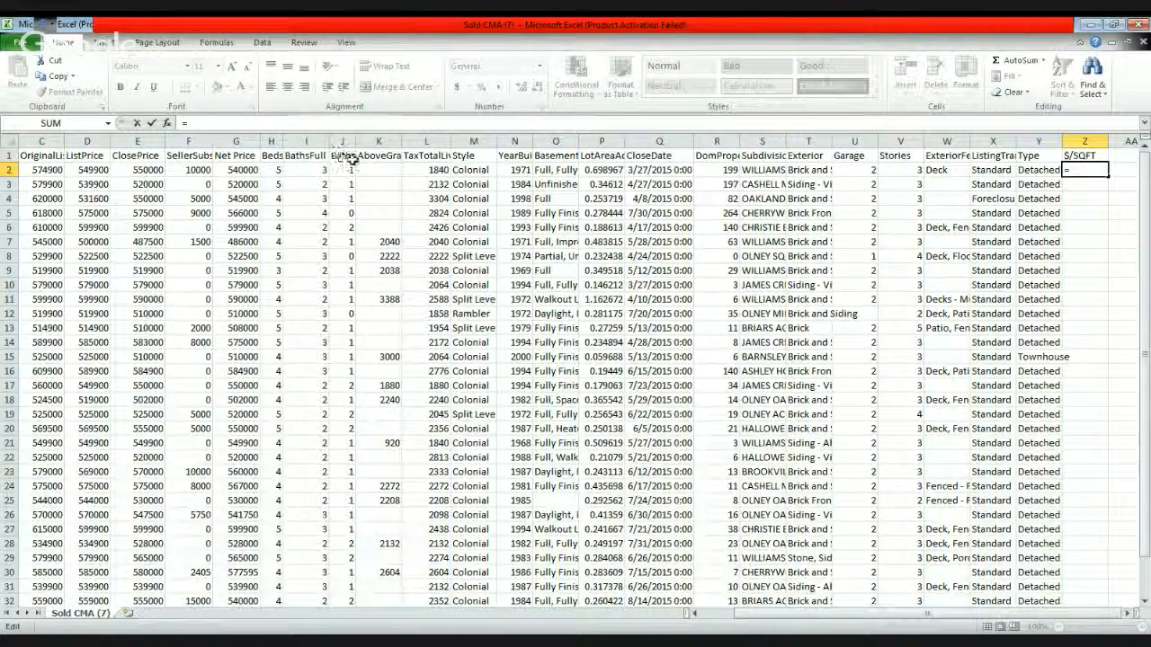
click(247, 172)
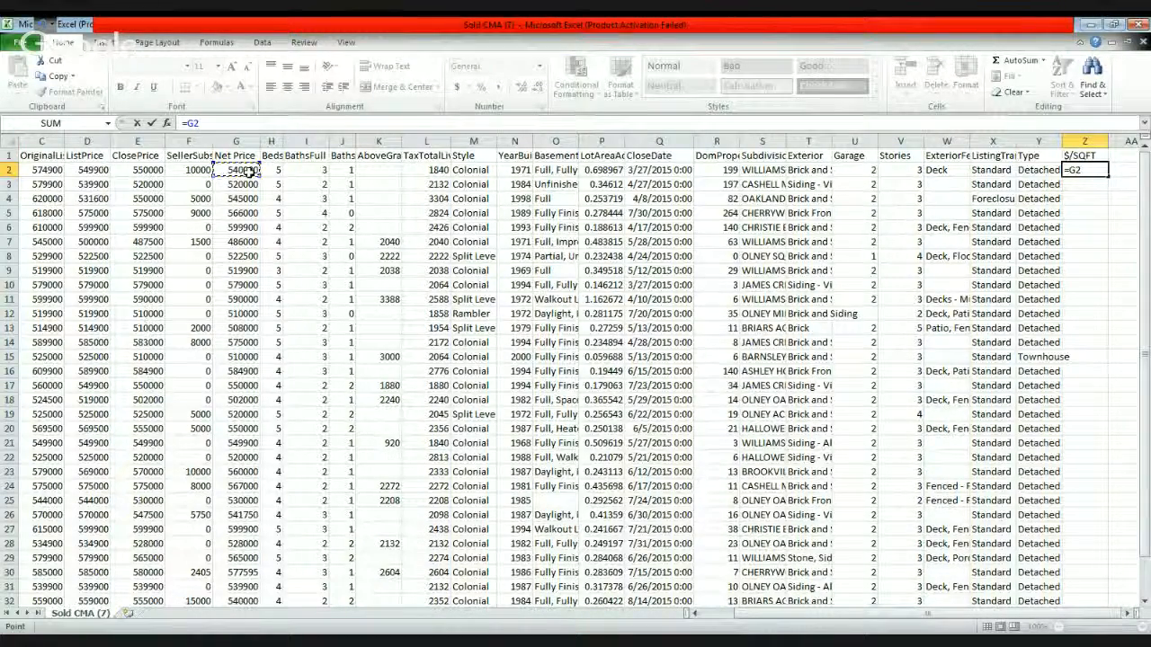
text(/)
click(433, 171)
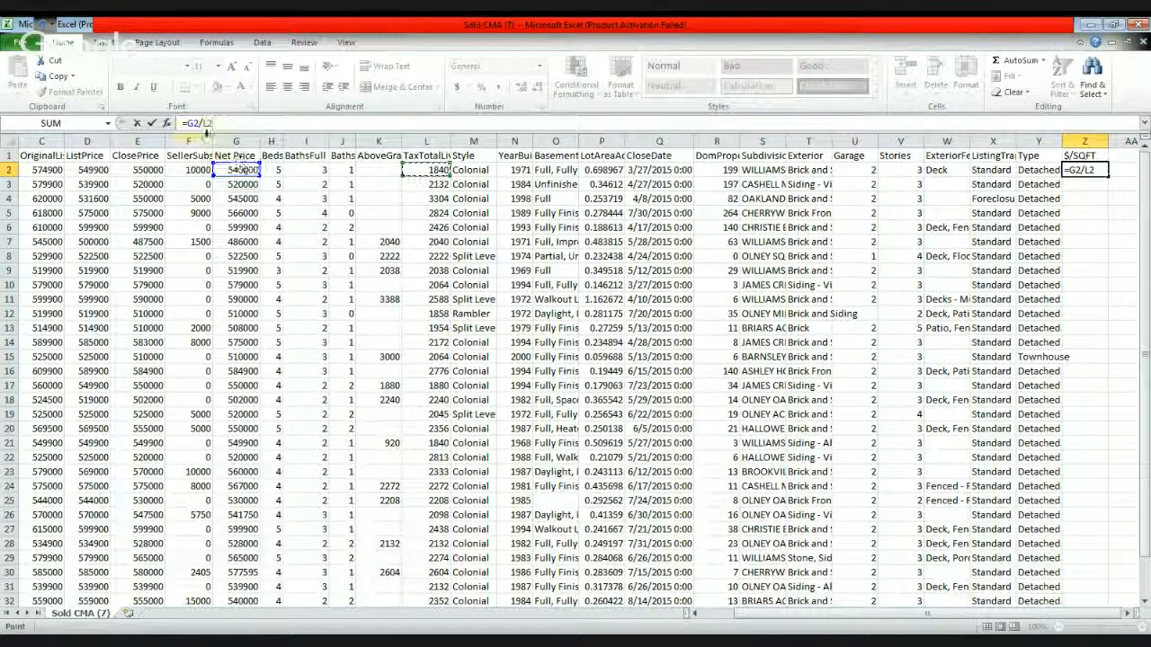
click(151, 122)
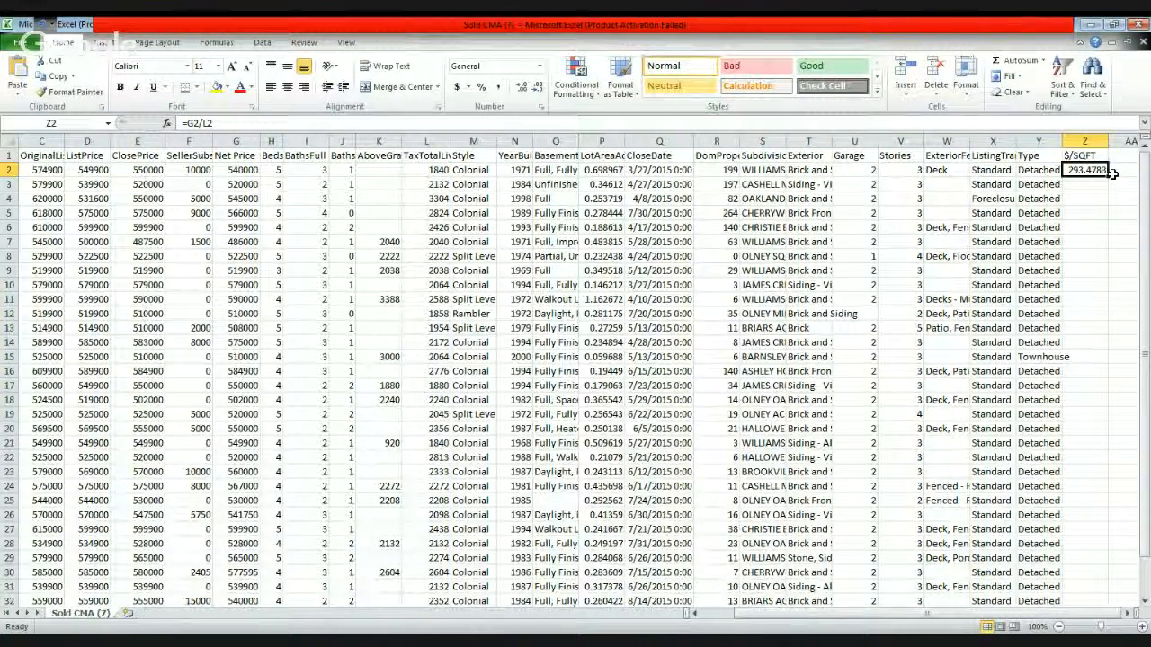
- Fill the $/SQFT formula down from Z2 to the last listing in row 35
drag(1108, 179, 1115, 592)
scroll(1106, 539, up, 2)
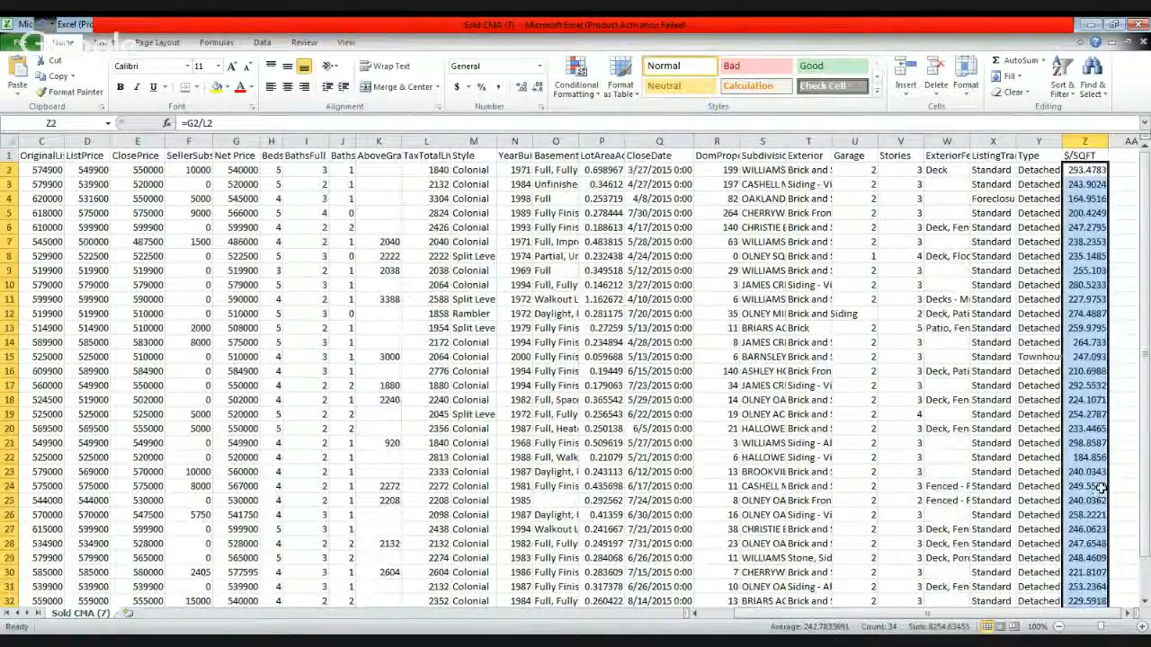
click(1102, 171)
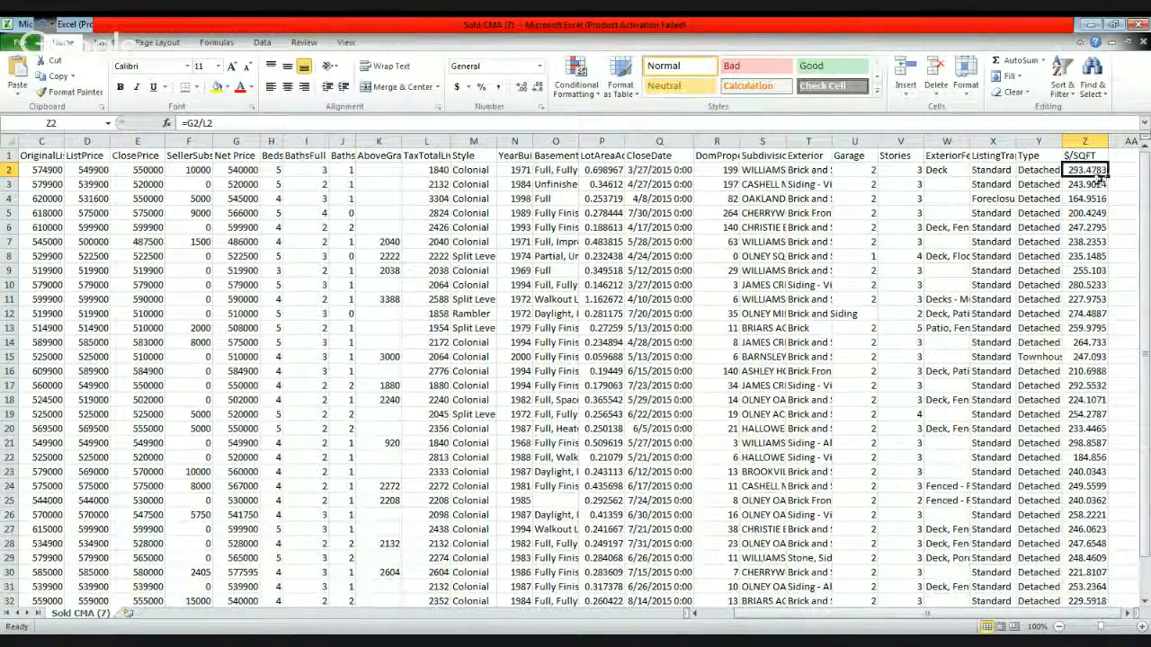
- Format the whole $/SQFT column as currency with two decimal places
click(1095, 141)
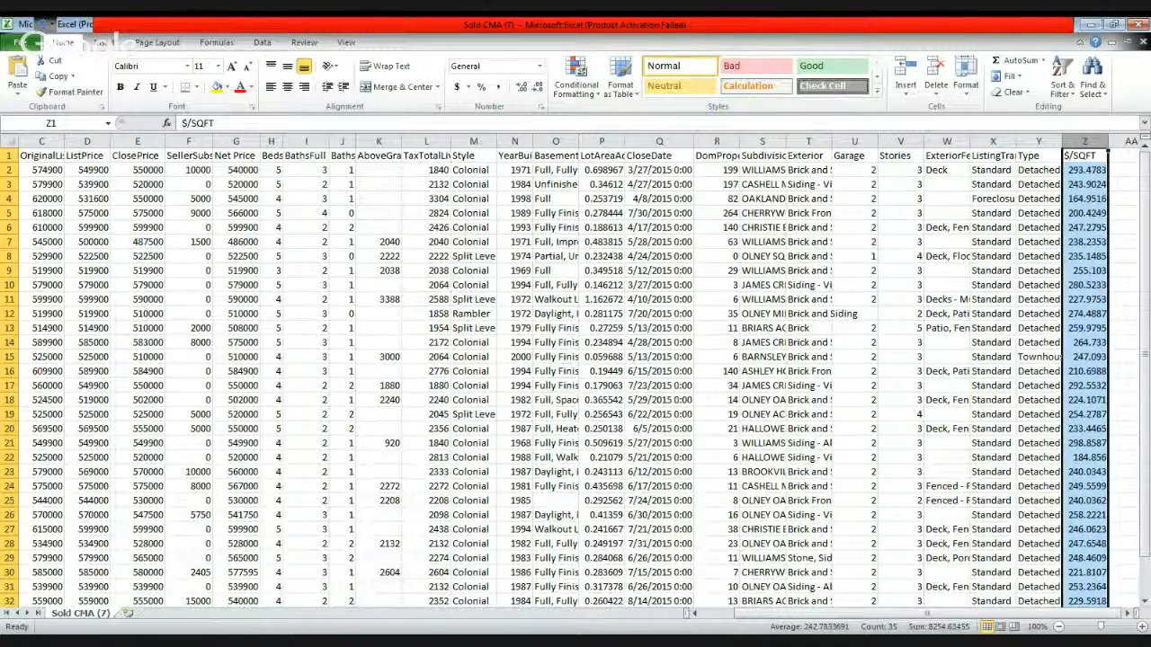
key(ctrl+shift+4)
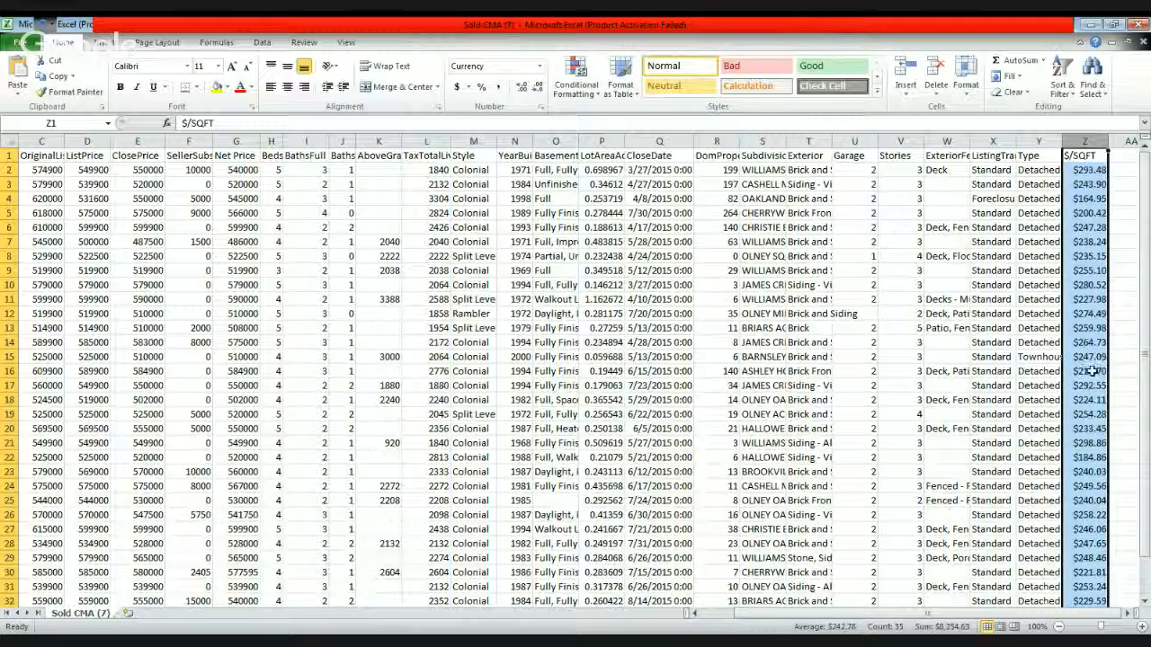
click(1087, 342)
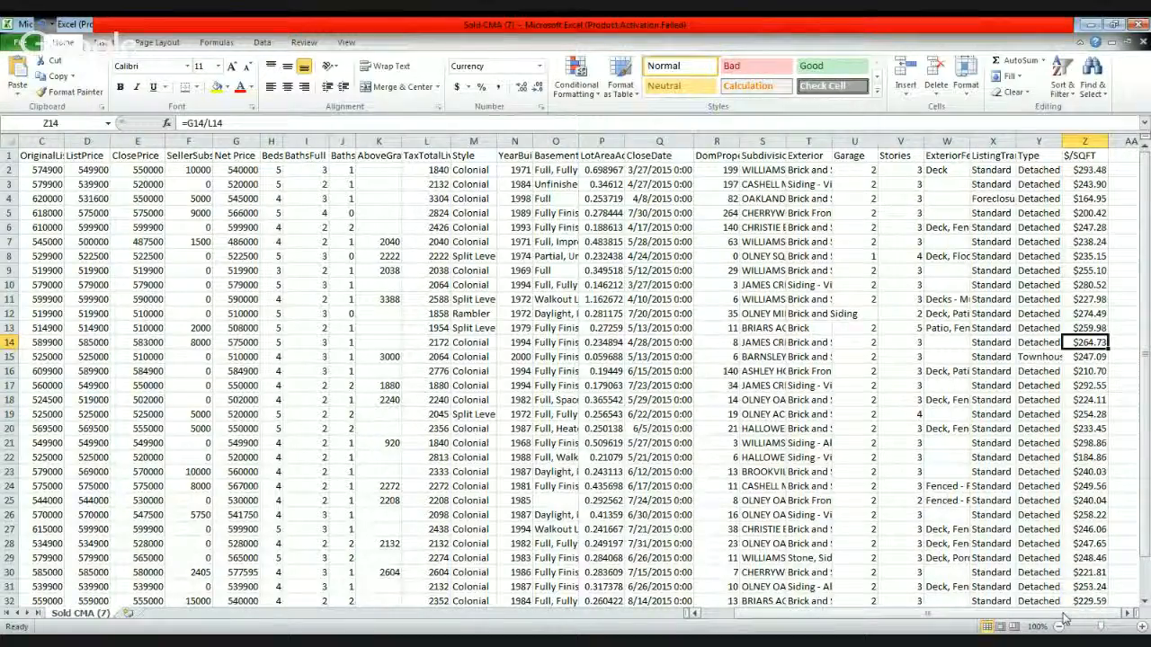
- Delete the Type column and the AboveGradeAreaFinished column
mouse_move(1064, 615)
mouse_down()
mouse_move(1032, 614)
mouse_move(1066, 615)
mouse_up()
click(1039, 141)
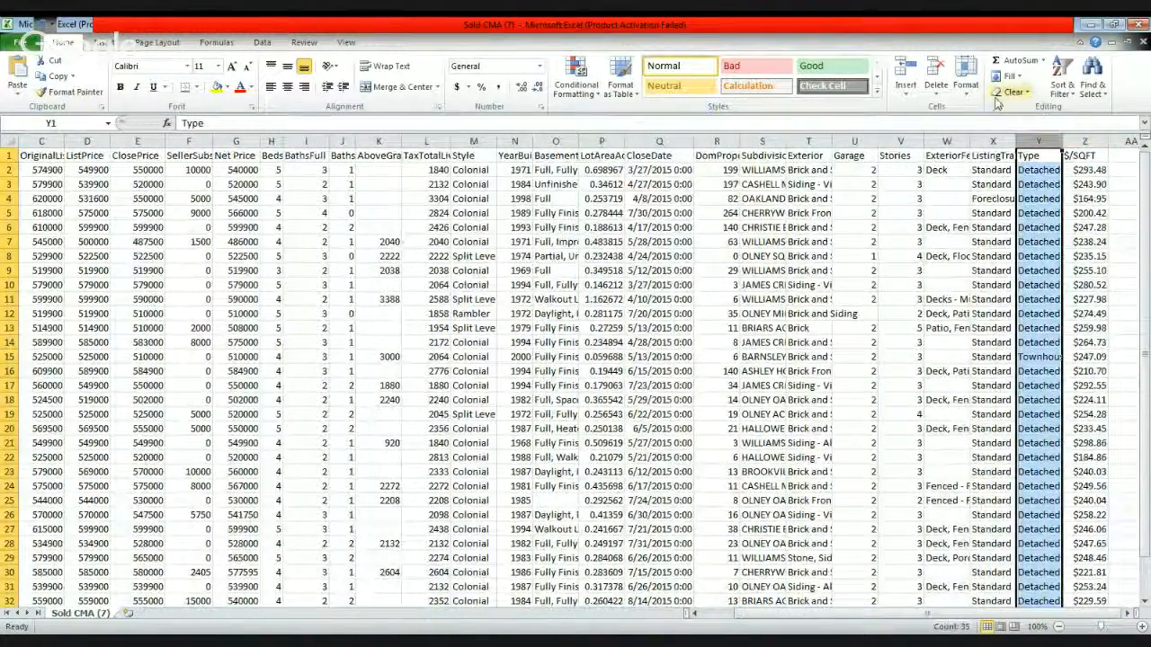
click(935, 72)
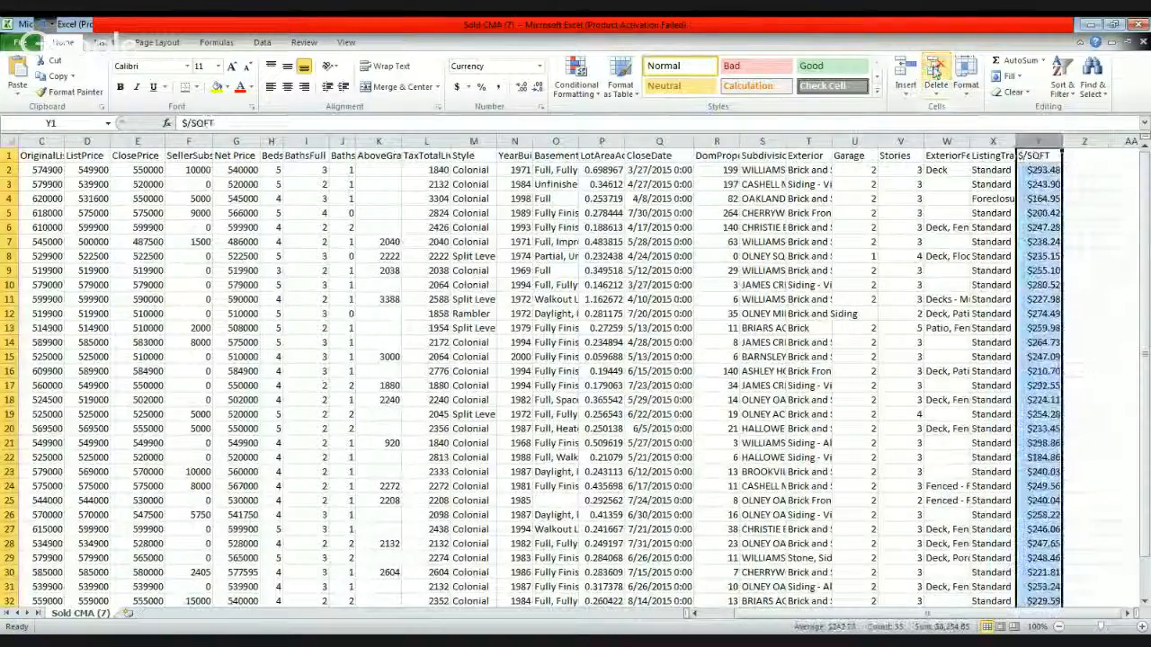
click(1043, 170)
mouse_move(926, 615)
mouse_down()
mouse_move(902, 618)
mouse_move(926, 619)
mouse_up()
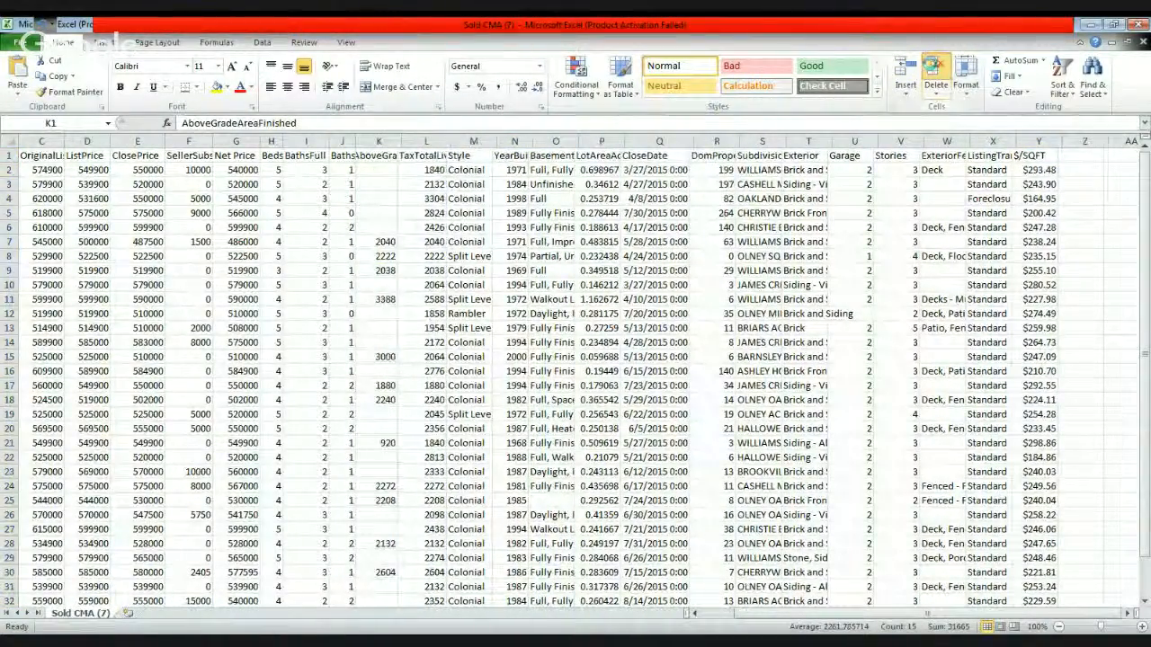
click(936, 70)
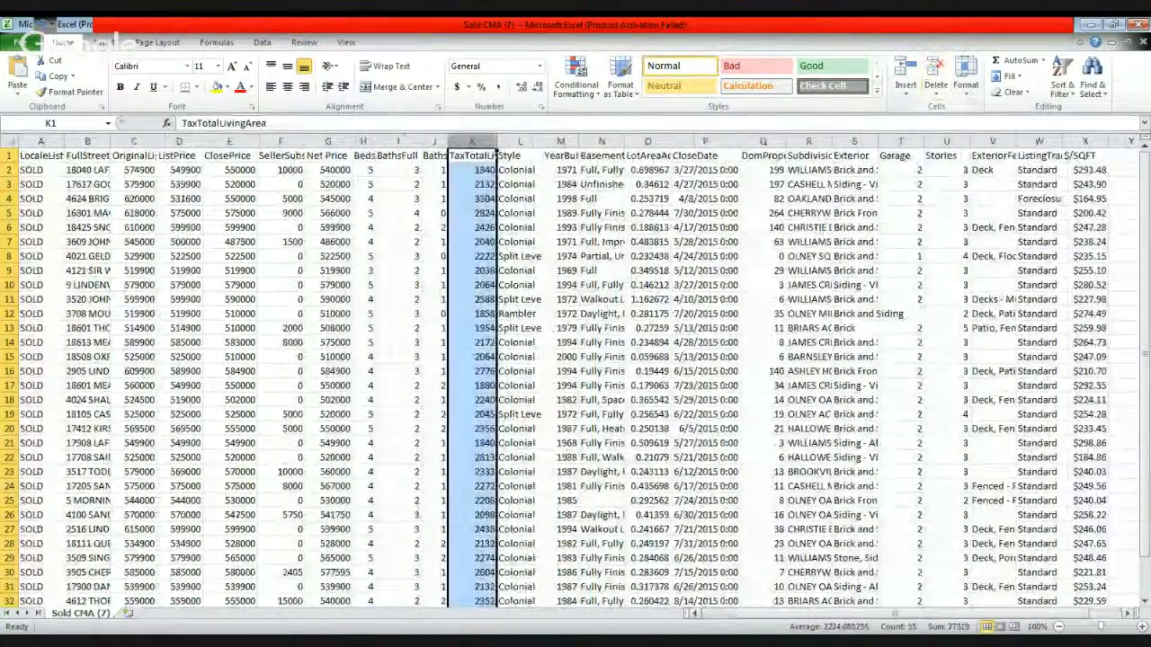
- Sort all listing rows below the headers by $/SQFT from largest to smallest
click(1097, 171)
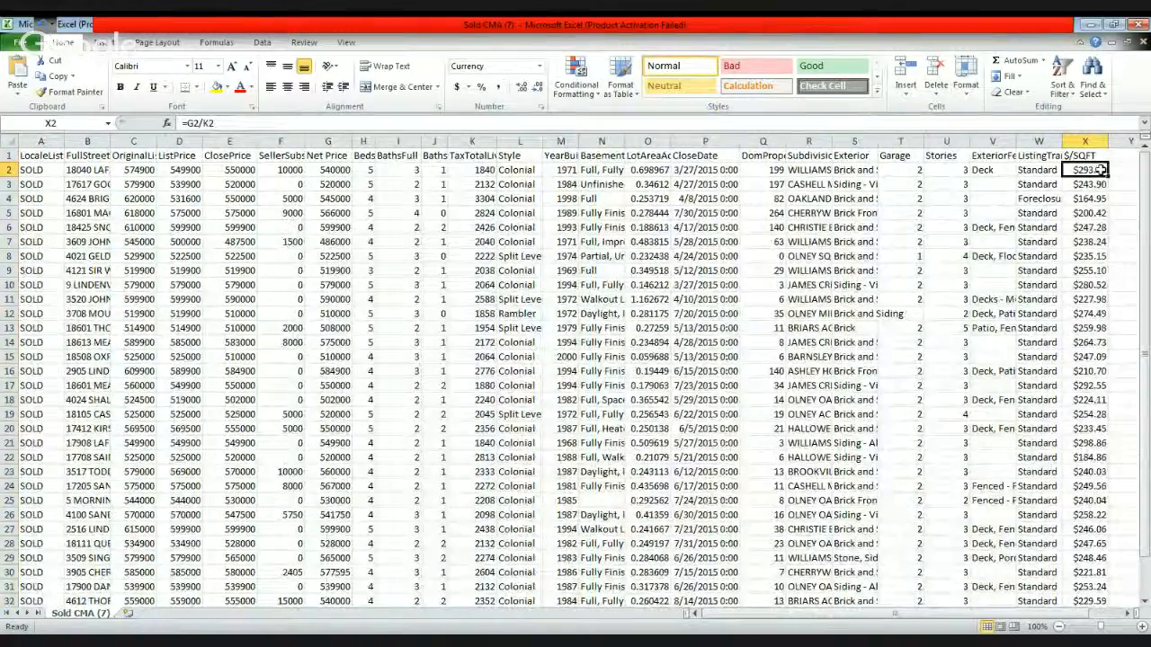
drag(1052, 178, 731, 213)
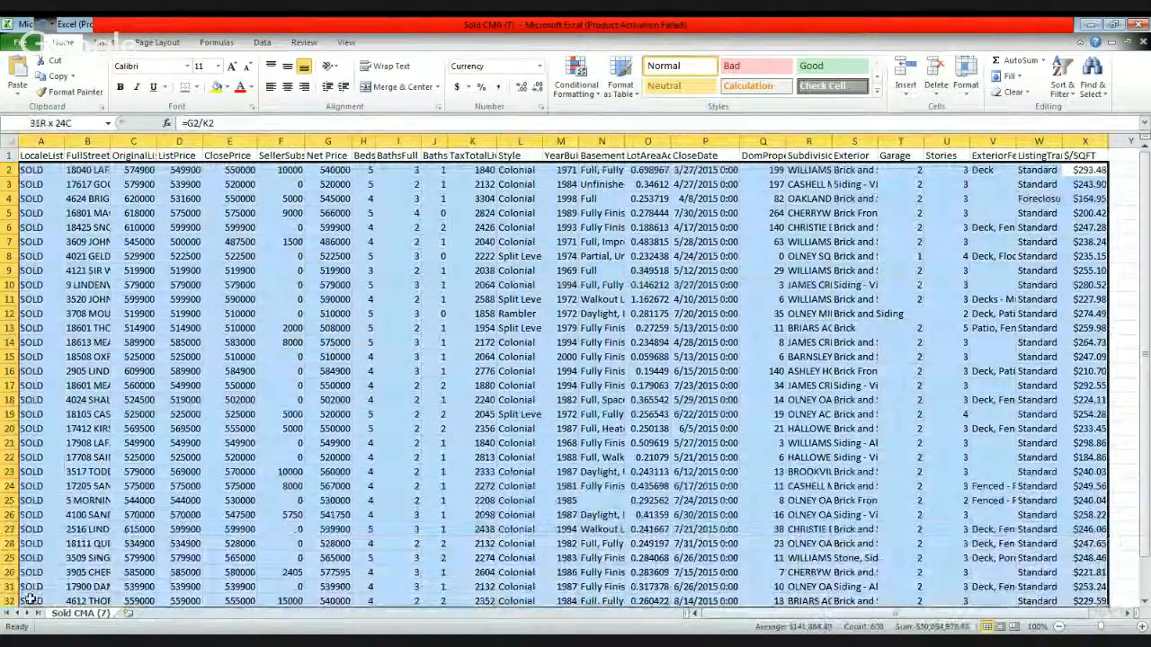
drag(30, 600, 32, 603)
scroll(177, 514, up, 2)
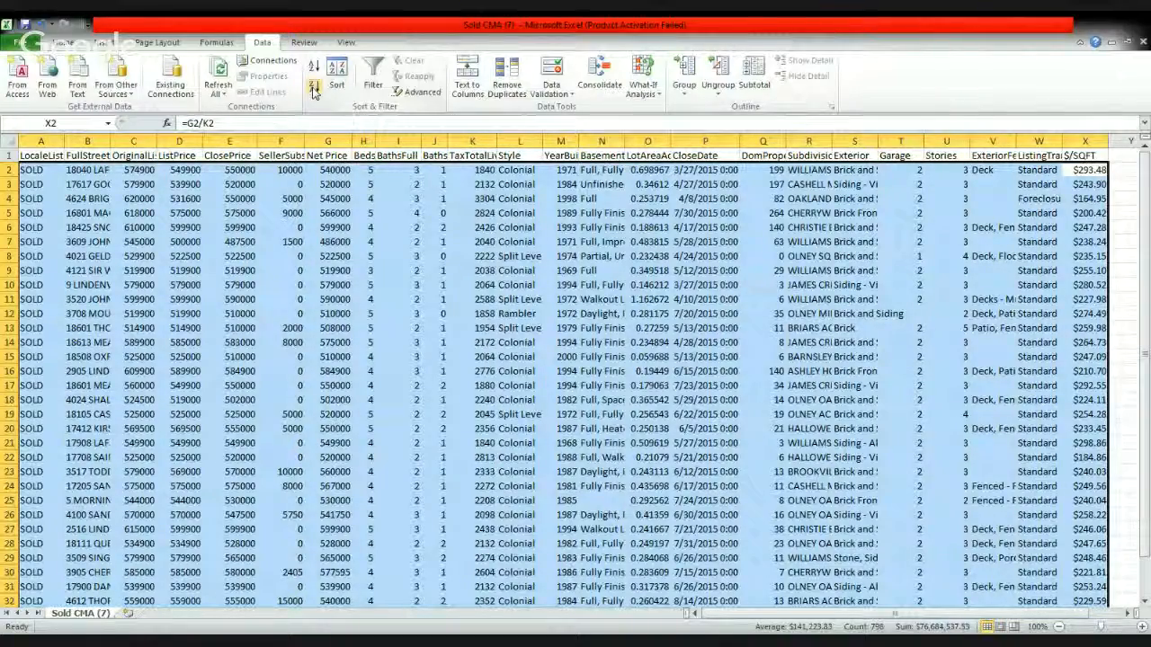
click(312, 87)
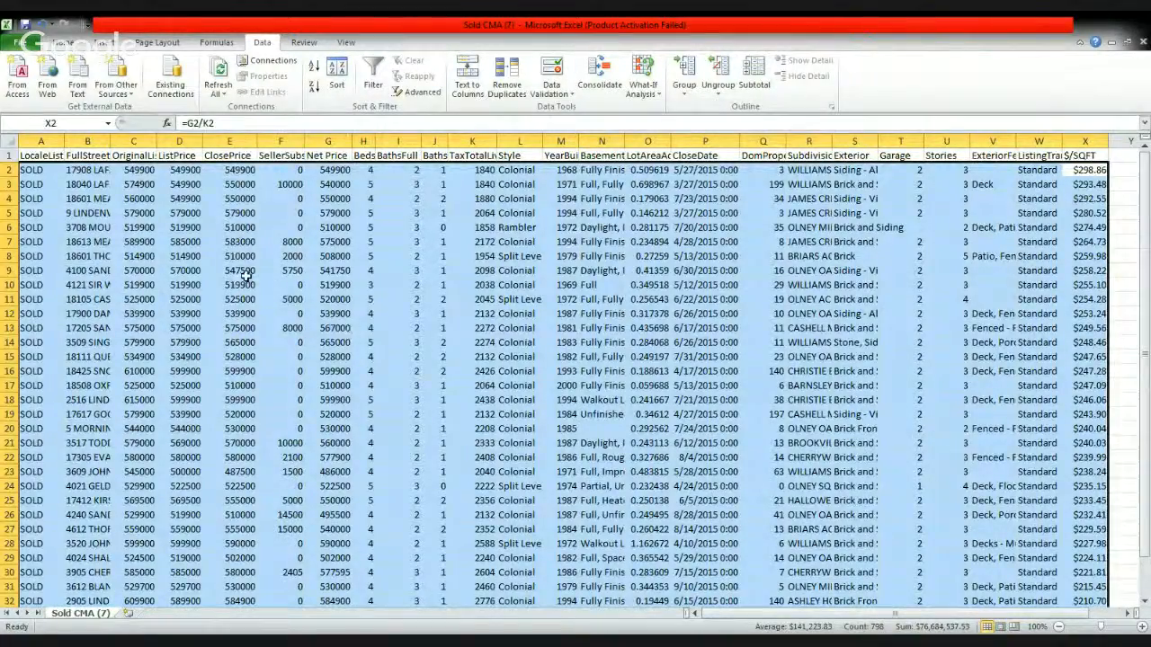
- Widen the FullStreetAddress column to show the full street addresses, and review the listings across to the $/SQFT column
click(232, 242)
drag(163, 136, 180, 137)
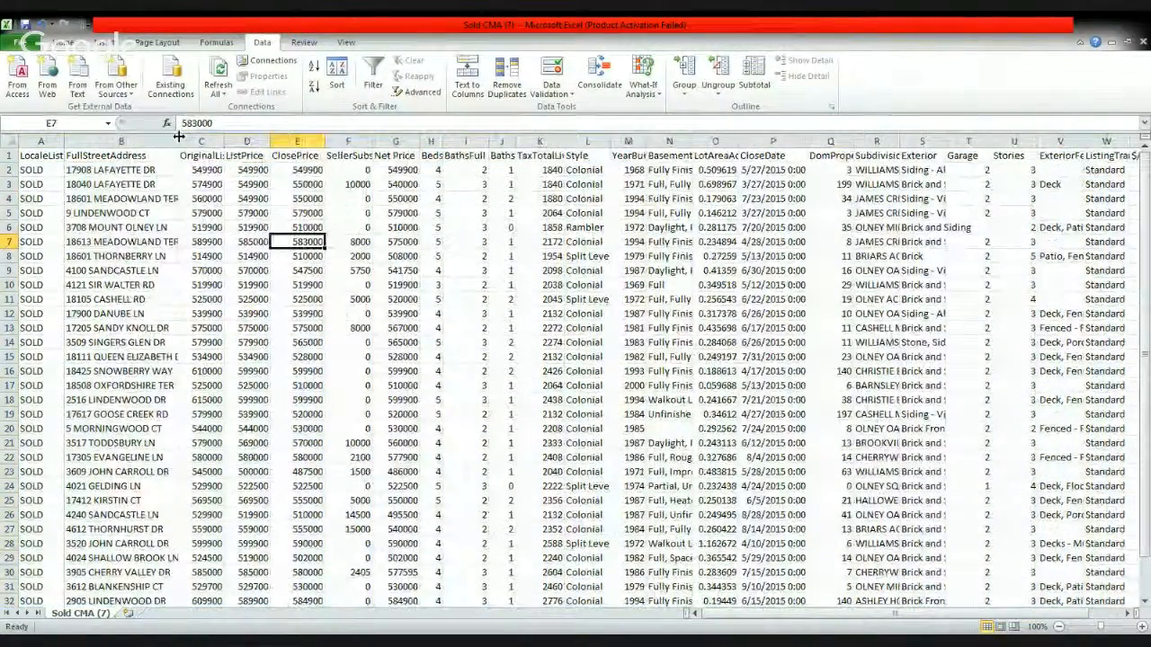
drag(870, 614, 902, 613)
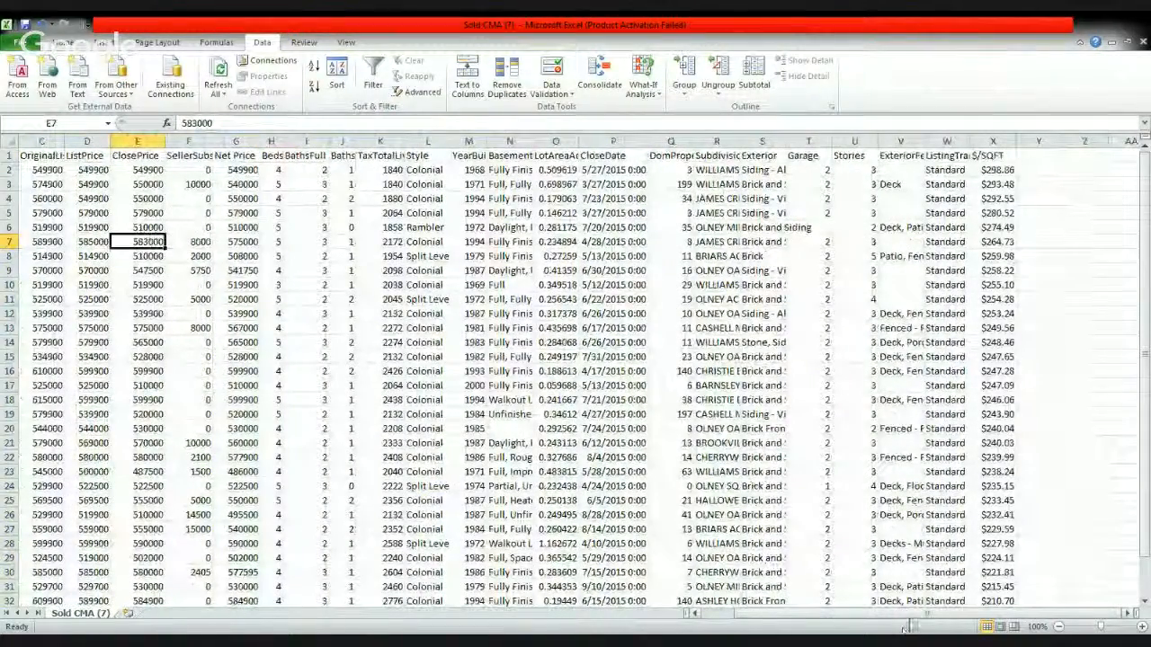
drag(915, 616, 857, 616)
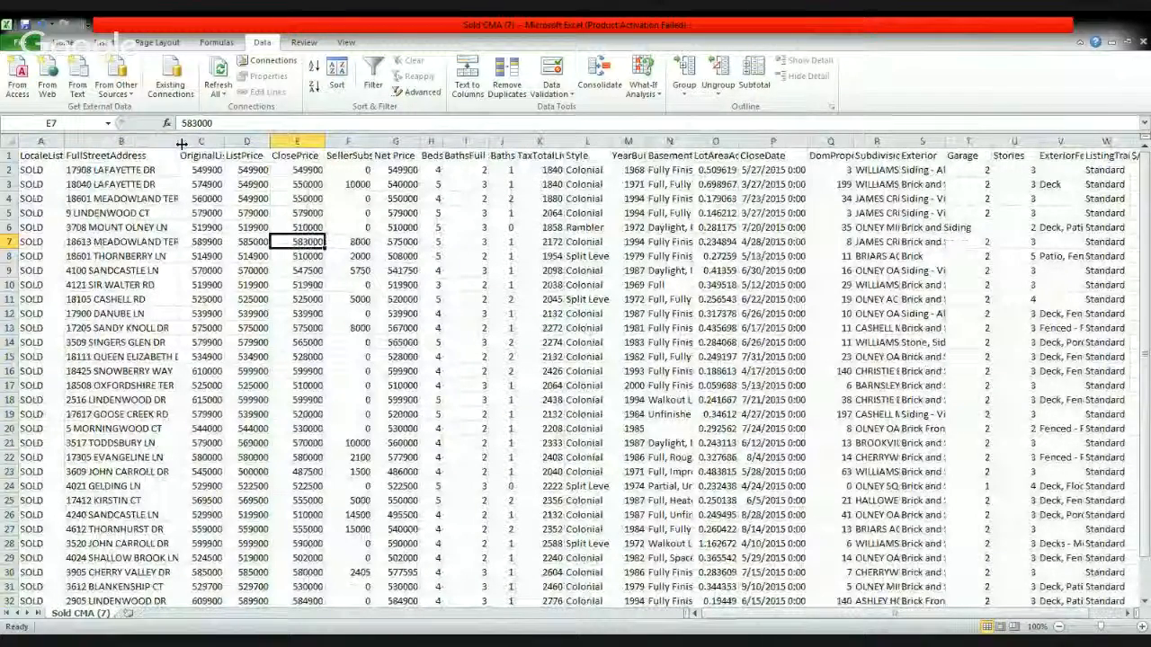
- Narrow the FullStreetAddress column, and widen the BasementType and Exterior columns to show more of their text
drag(181, 144, 132, 144)
drag(642, 144, 673, 144)
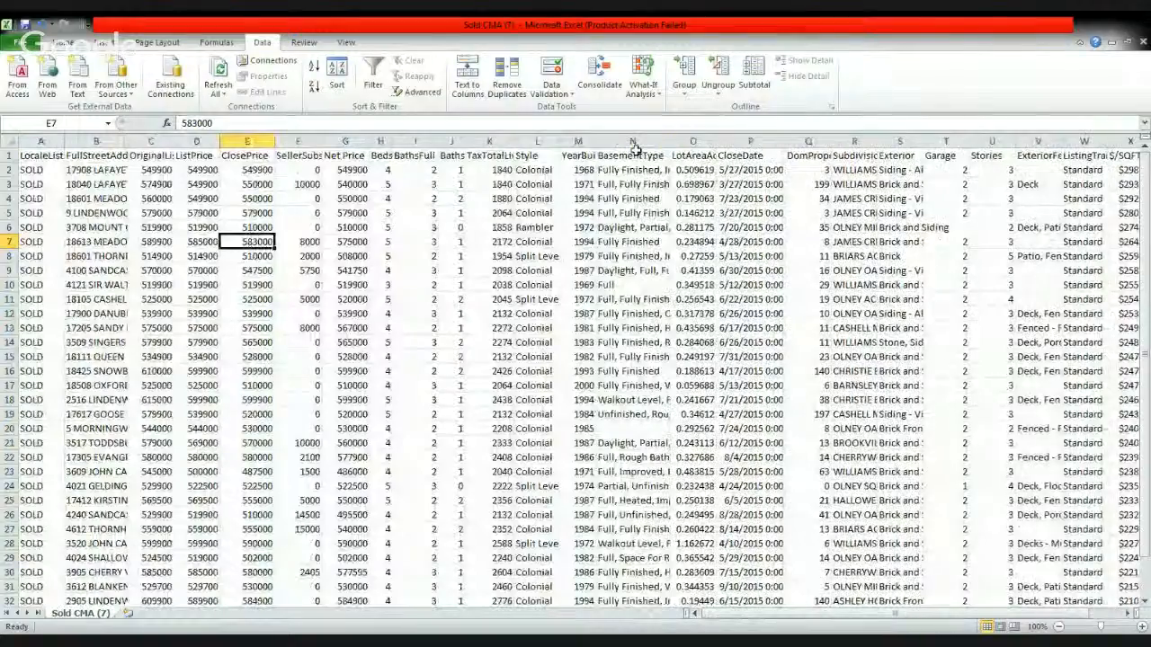
click(632, 157)
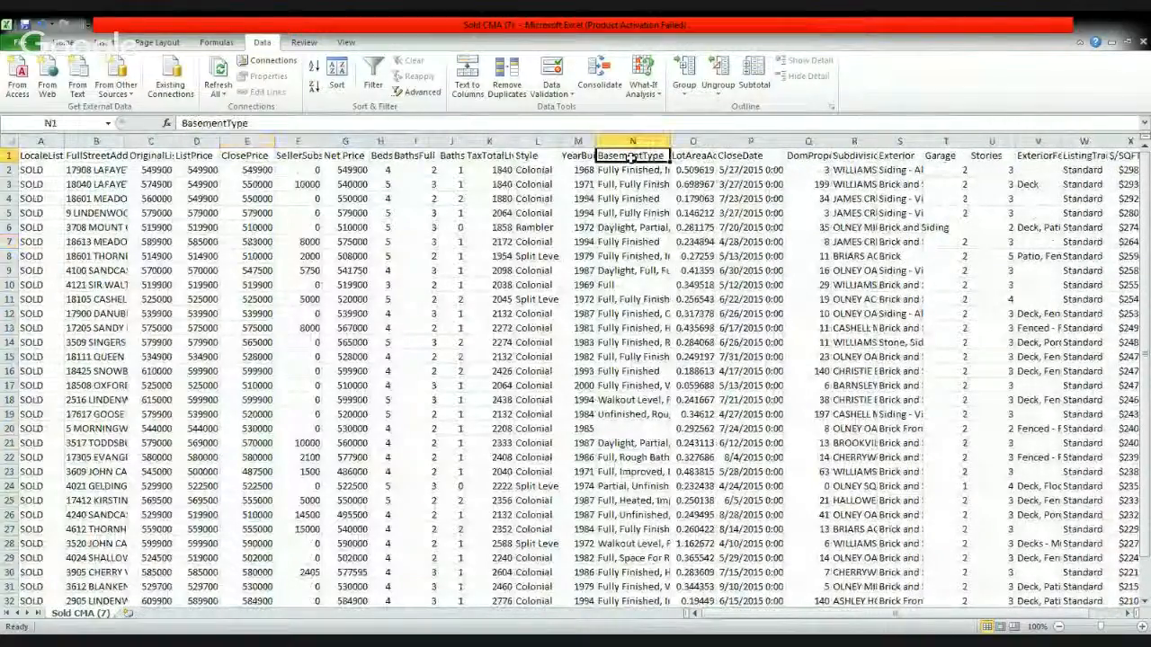
click(691, 154)
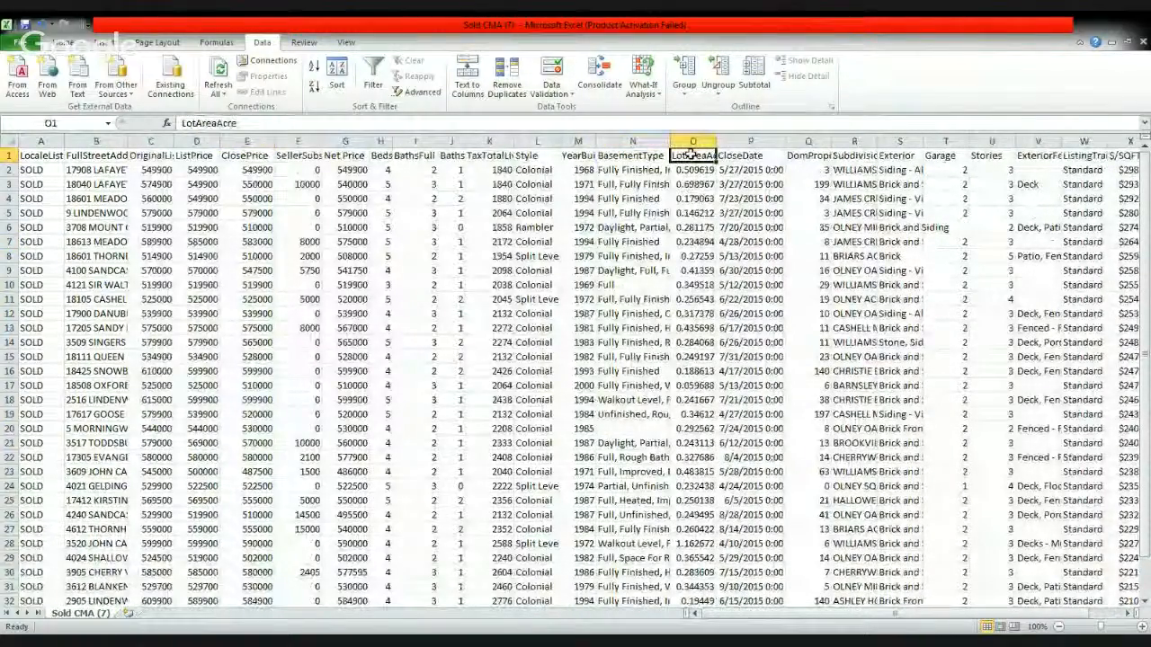
click(534, 157)
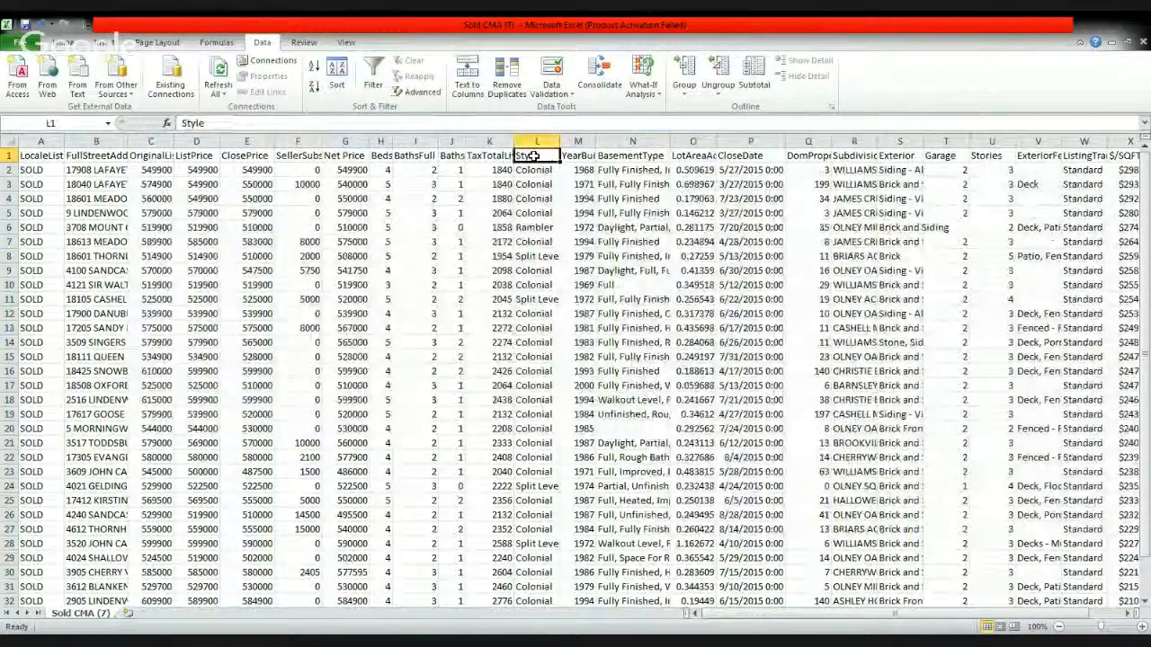
click(850, 154)
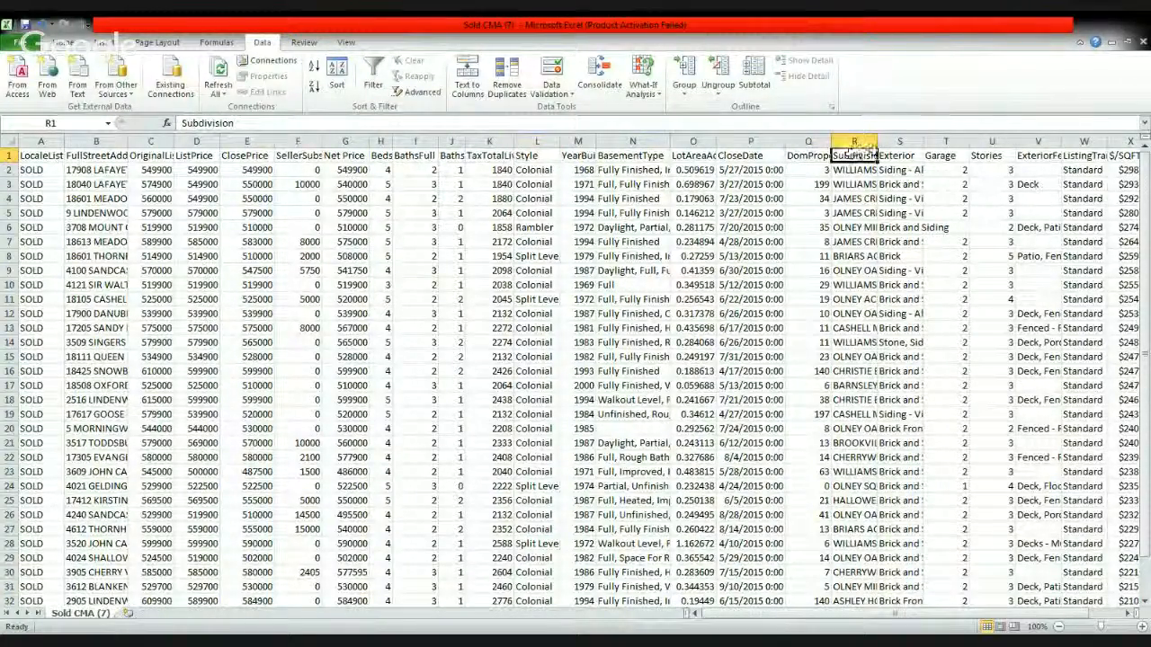
drag(926, 141, 950, 142)
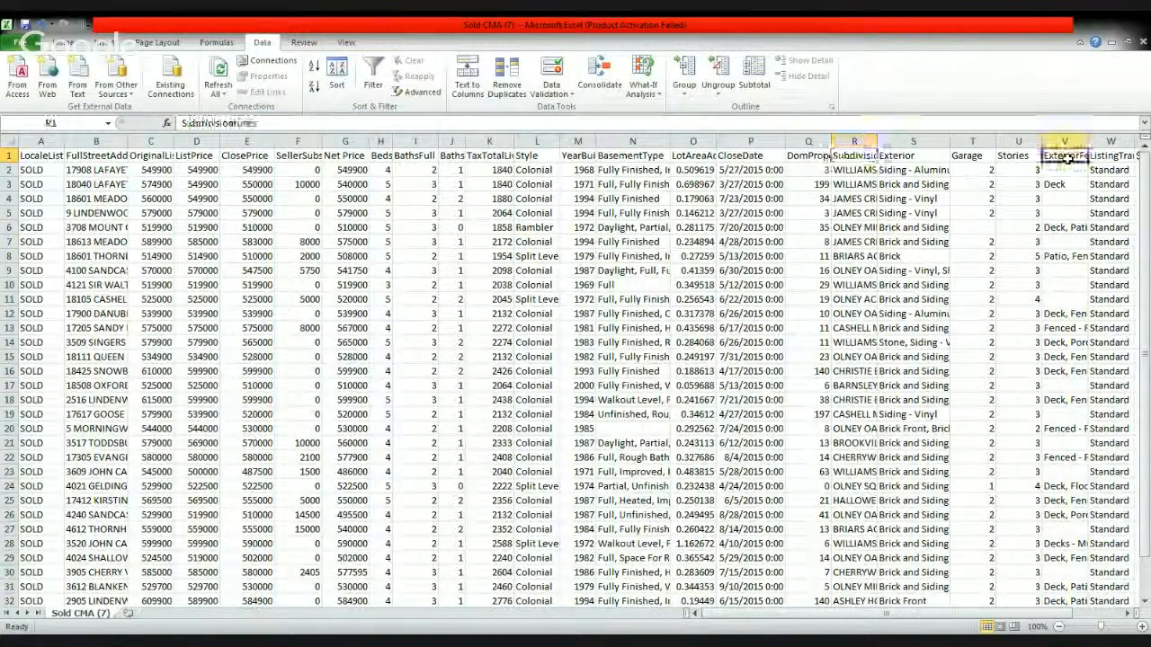
click(973, 156)
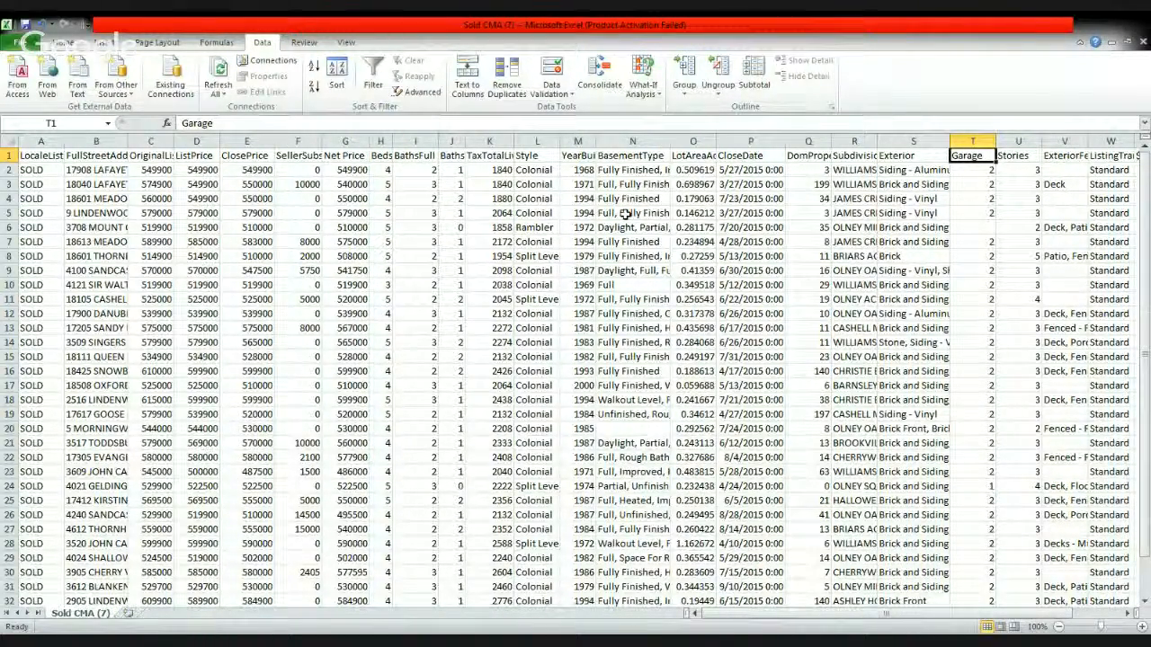
- Select the entire LotAreaAcre column
click(65, 44)
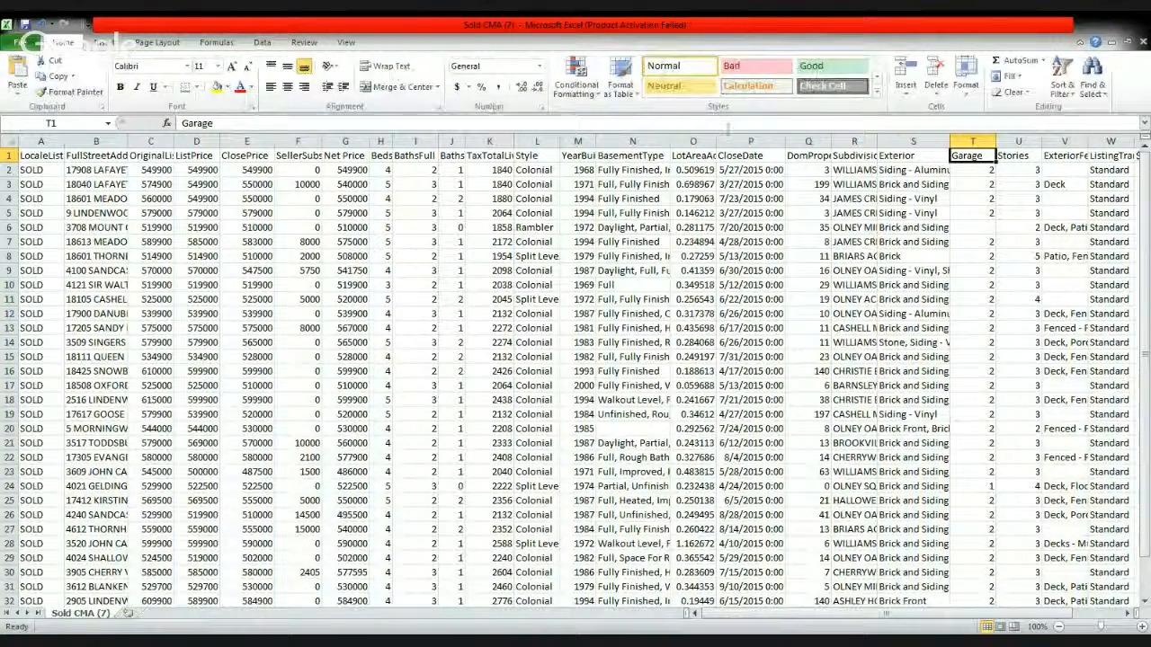
click(704, 137)
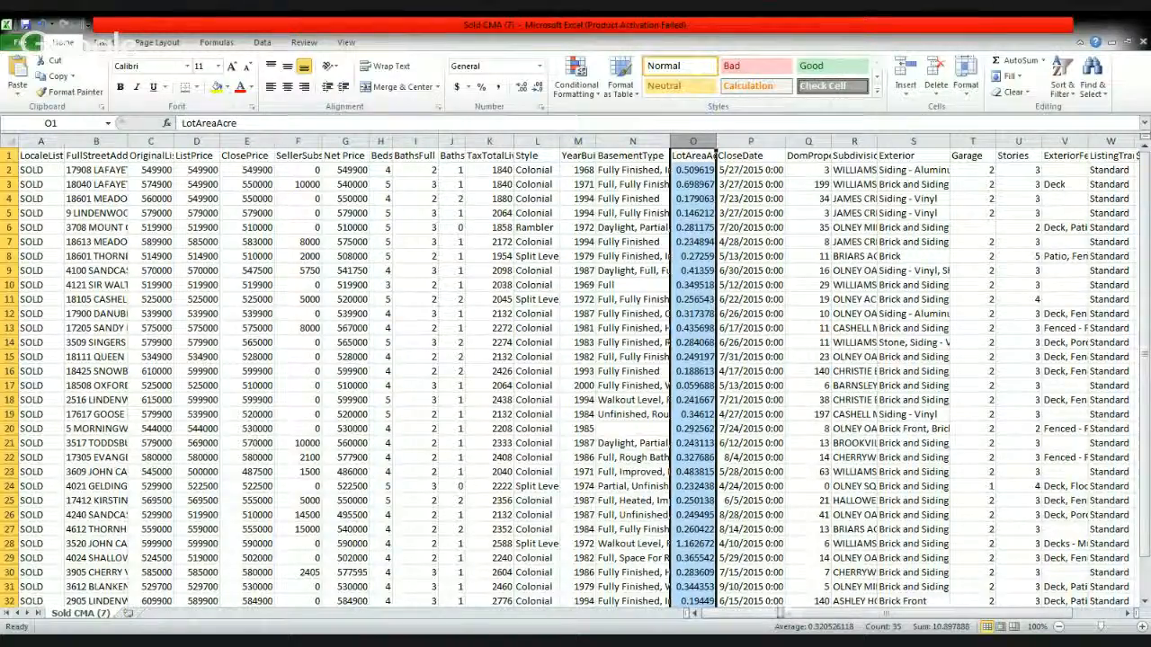
mouse_move(795, 614)
mouse_down()
mouse_move(839, 614)
mouse_move(788, 614)
mouse_up()
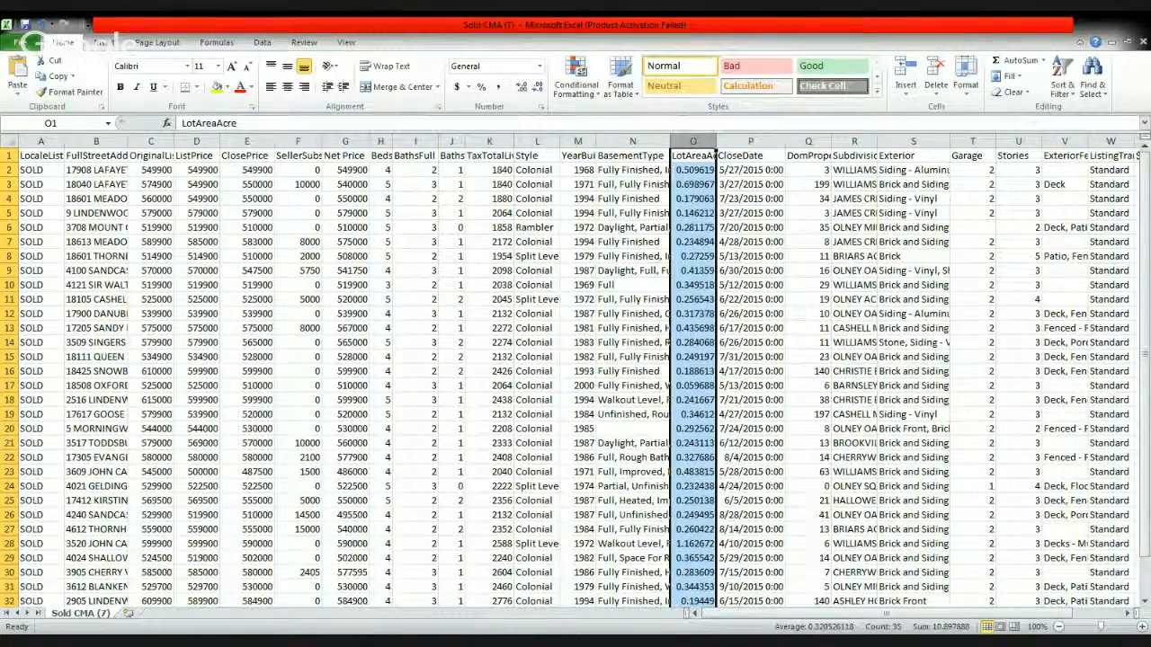